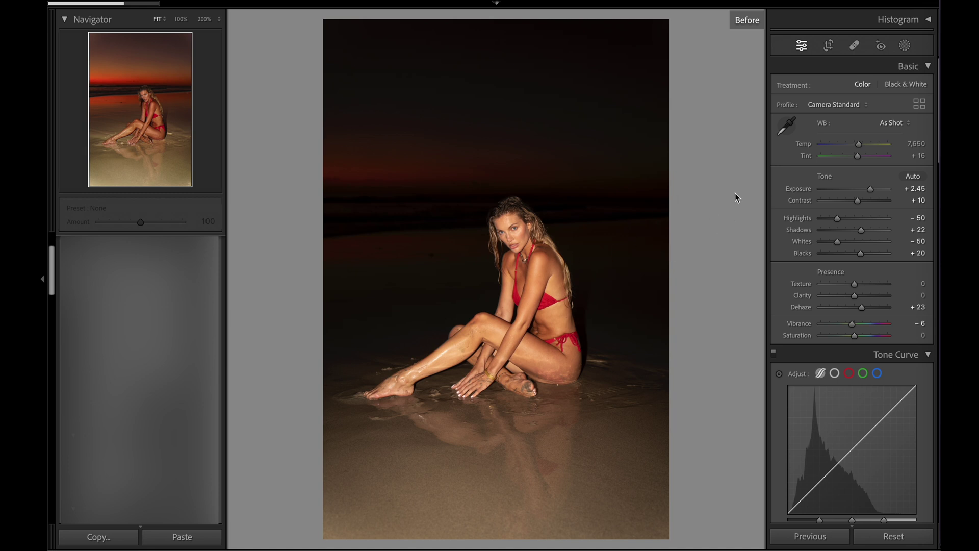
Compare the edited beach portrait with its unedited original using the Before/After toggle.
key("backslash")
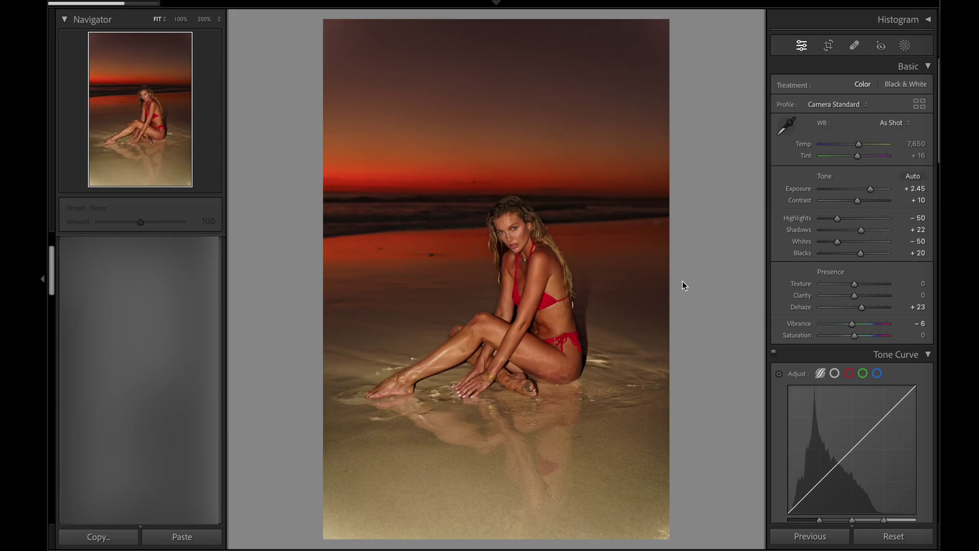
key("backslash")
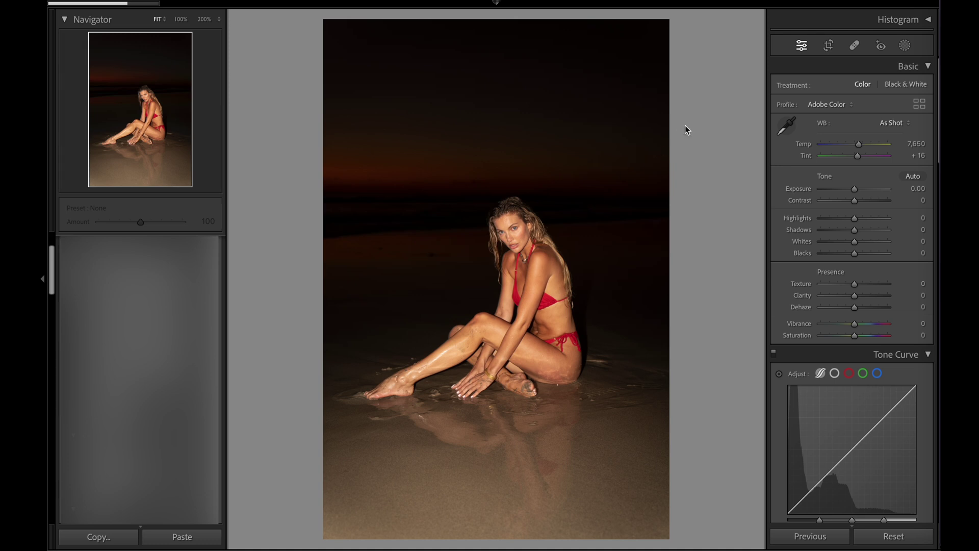
Auto-mask the subject in Masking, then undo it so no mask remains.
left_click(905, 45)
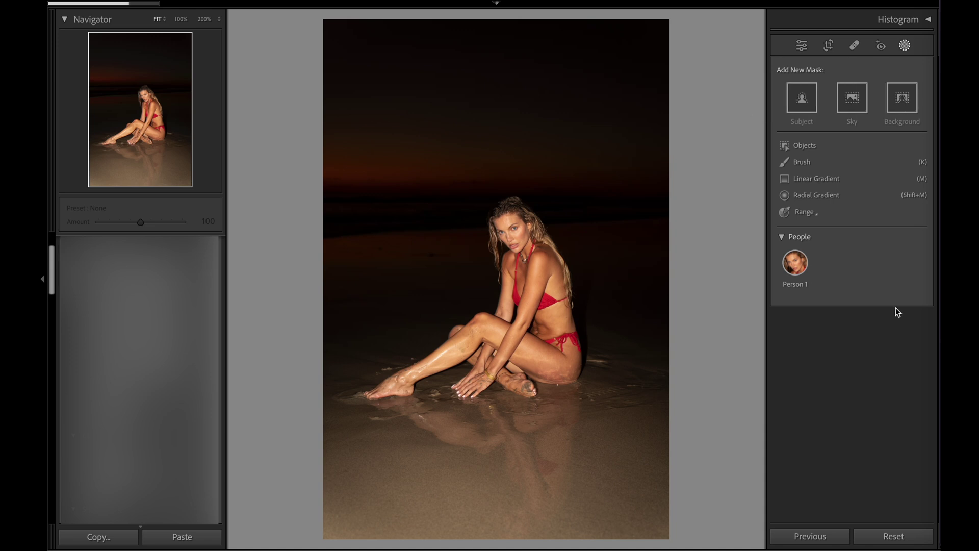
left_click(796, 105)
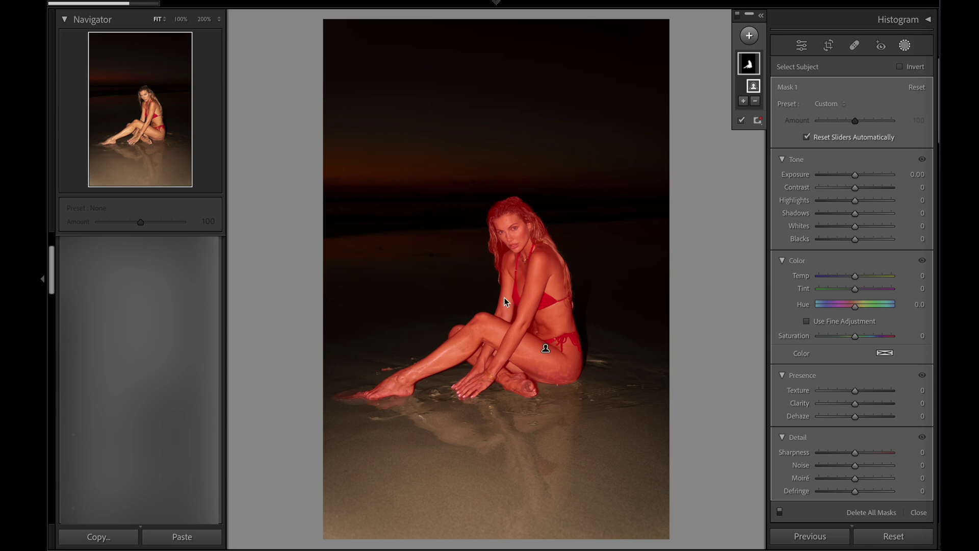
key("ctrl+z")
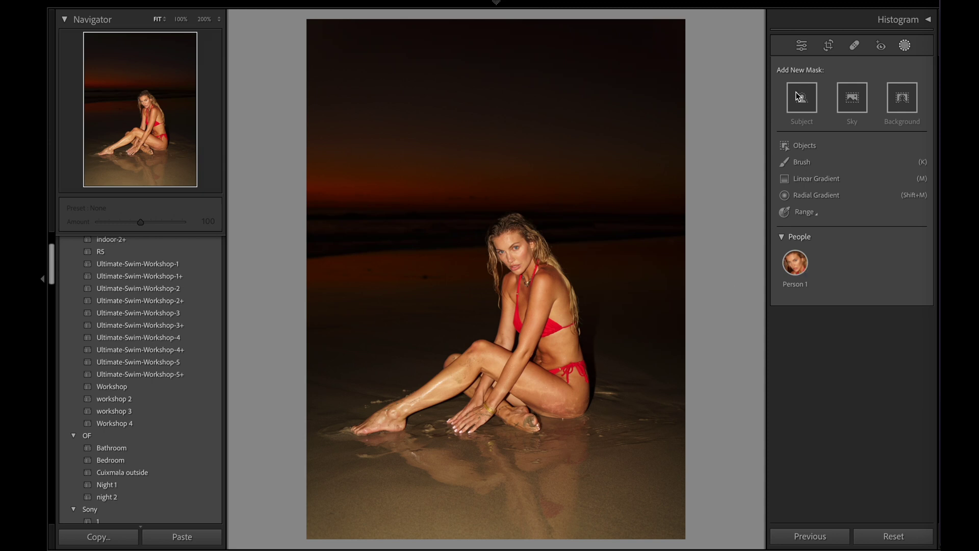
Create a mask from Person 1 with Entire Person selected.
left_click(797, 265)
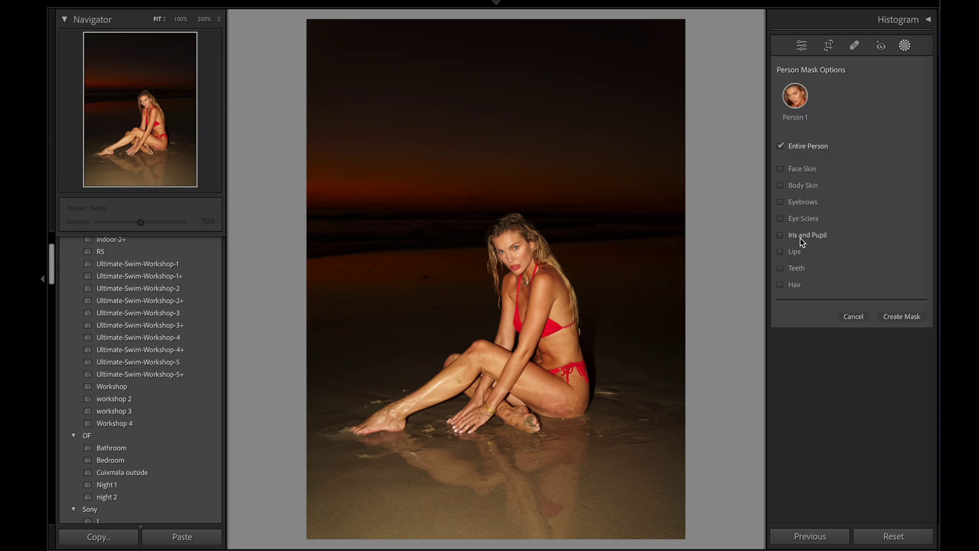
left_click(781, 146)
left_click(794, 147)
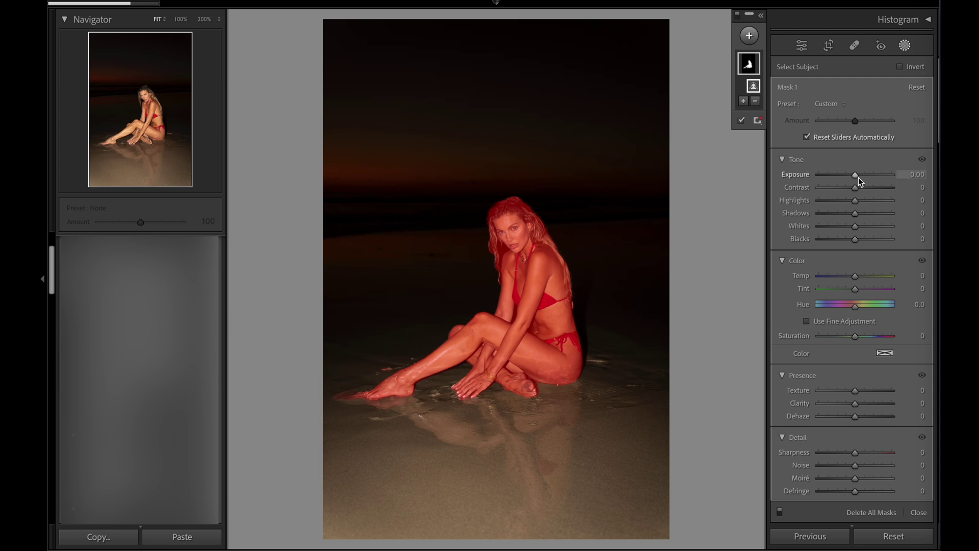
Lower Mask 1's exposure to about -1.49 and return to the Basic panel.
left_click_drag(855, 175, 844, 174)
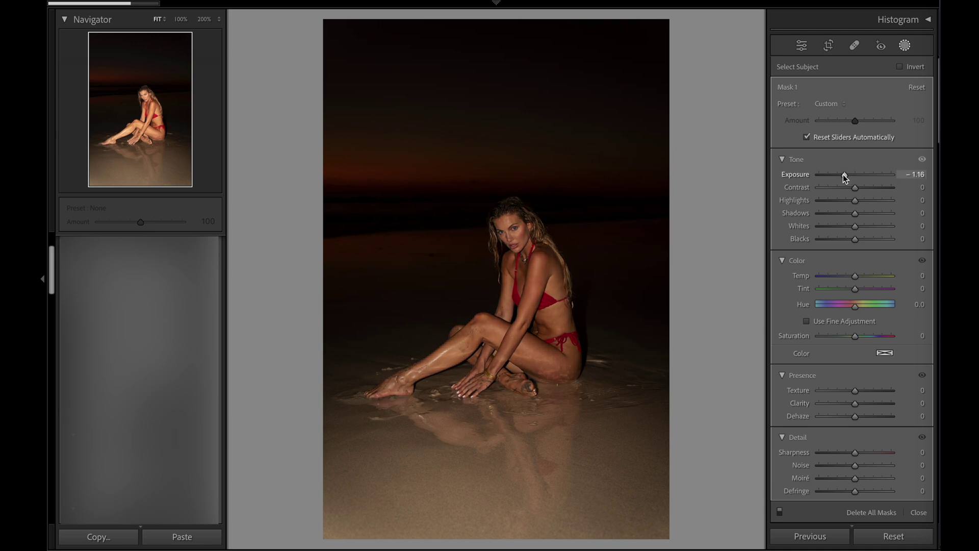
left_click_drag(843, 175, 843, 175)
left_click_drag(843, 177, 840, 177)
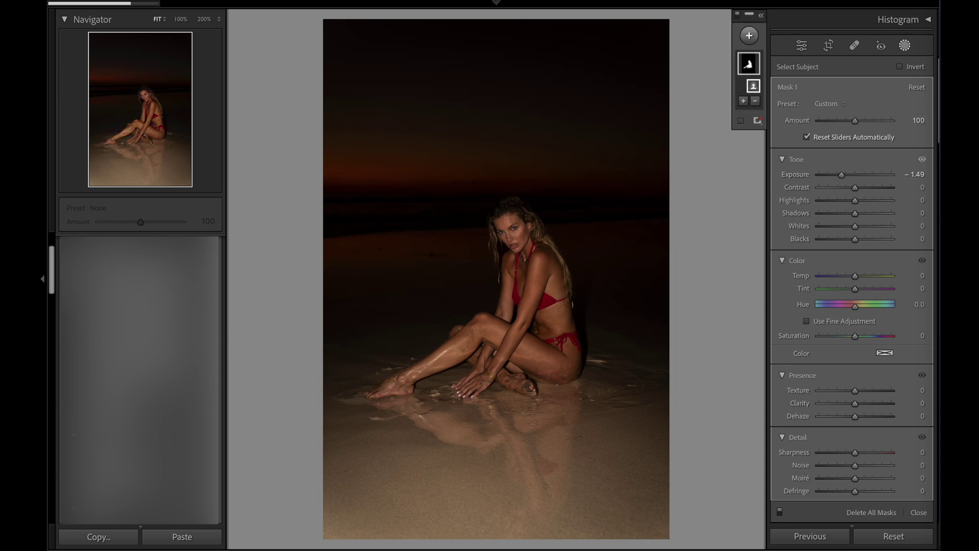
left_click(904, 46)
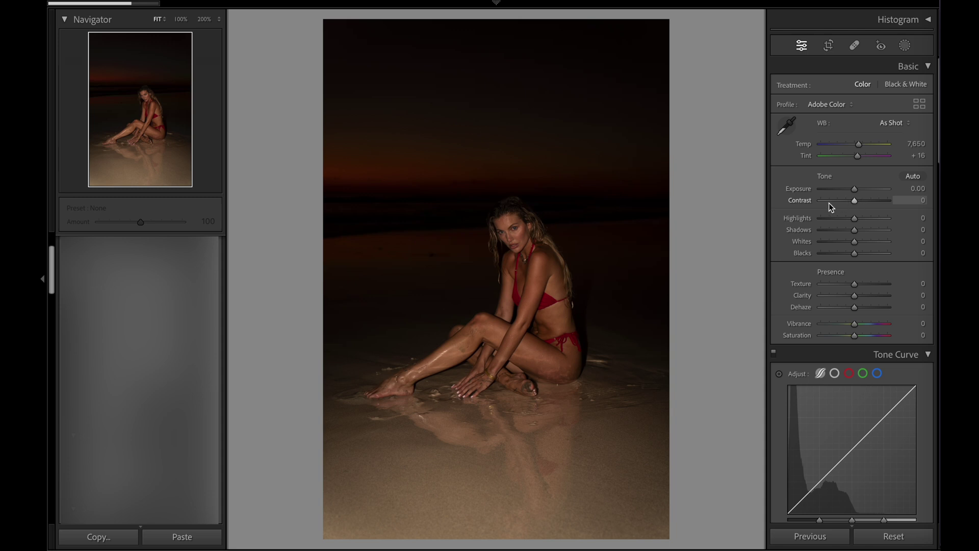
Raise overall exposure to +1.30 and start a Brush addition to Mask 1.
left_click_drag(855, 188, 864, 188)
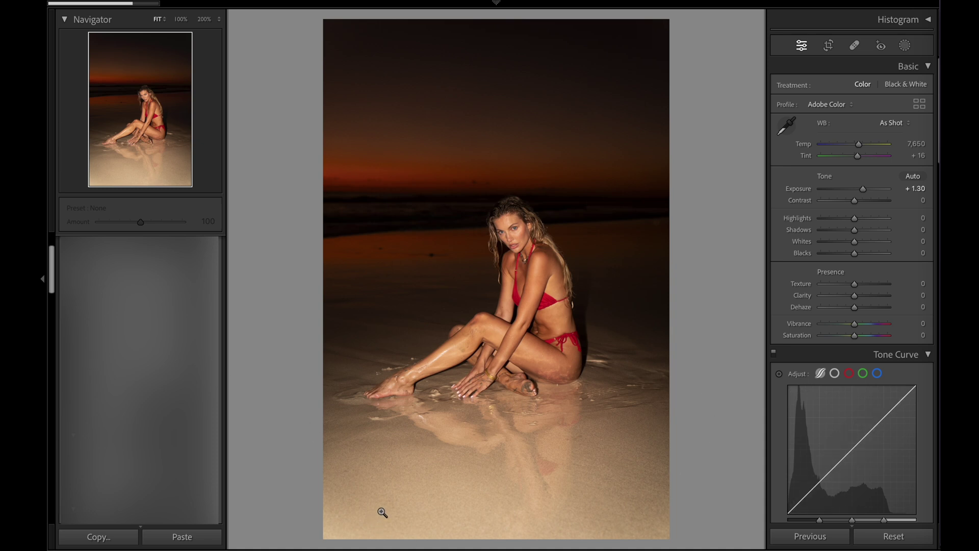
left_click(906, 46)
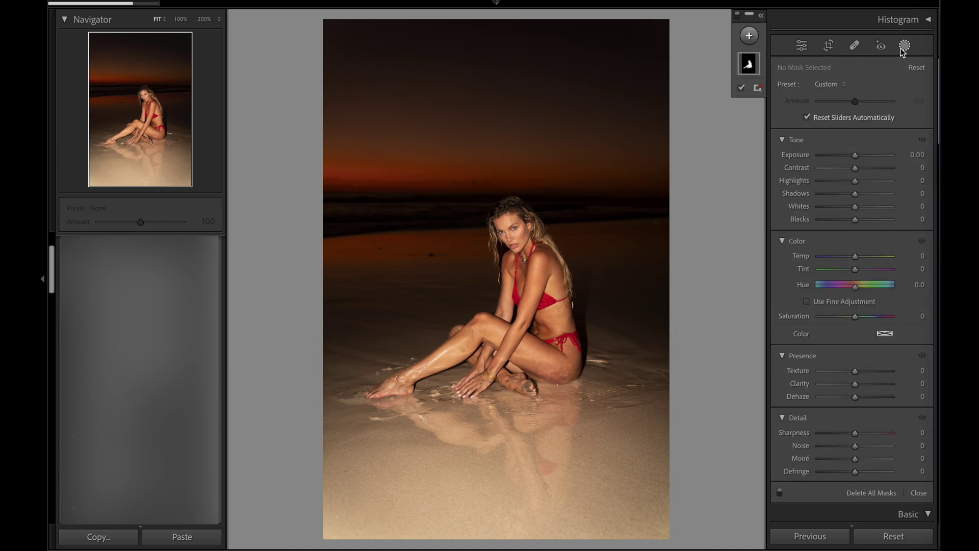
mouse_move(748, 65)
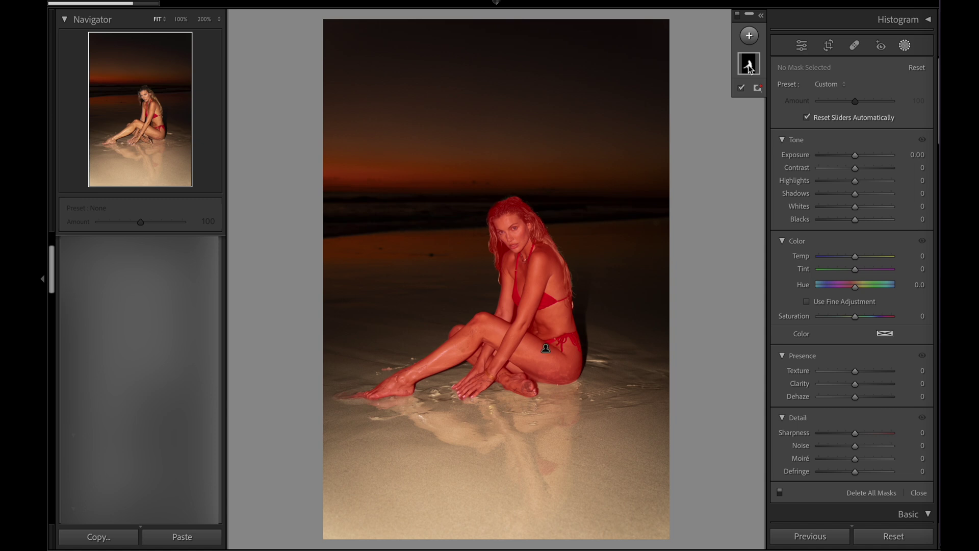
left_click(748, 65)
left_click(743, 101)
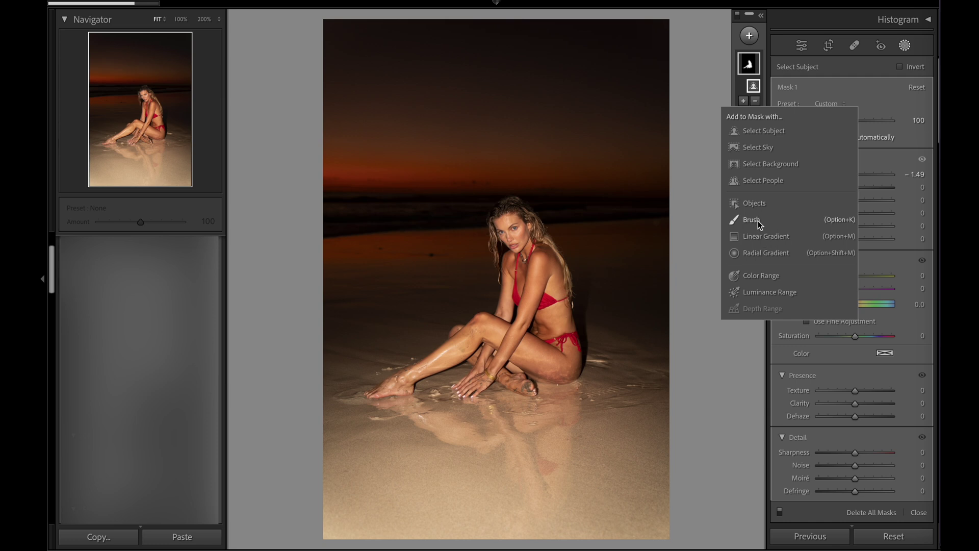
left_click(751, 220)
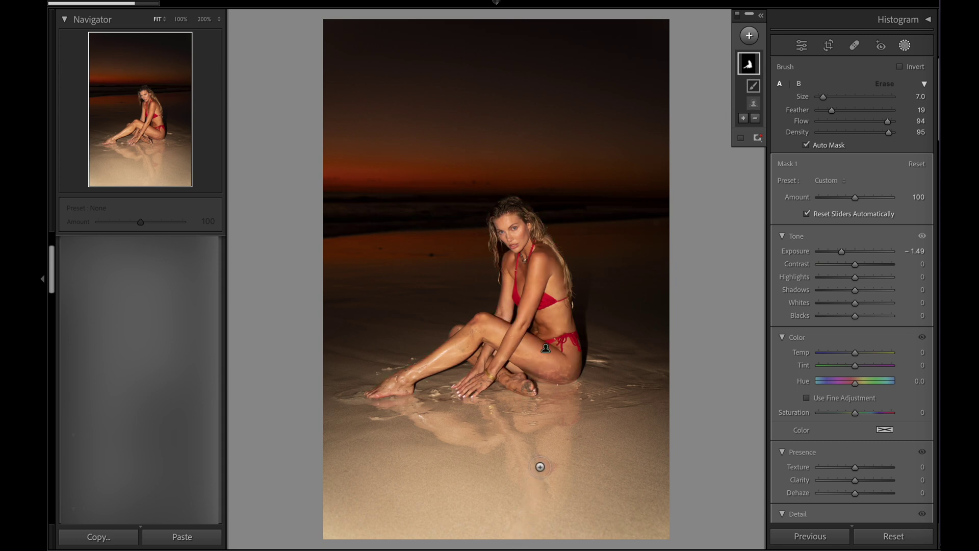
Brush Mask 1 over the sand reflection and the area beside the model at flow 39.
scroll(536, 461, "up", 10)
scroll(499, 431, "up", 1)
mouse_move(508, 430)
left_mouse_down()
mouse_move(581, 430)
mouse_move(501, 433)
mouse_move(615, 421)
mouse_move(634, 404)
mouse_move(610, 399)
mouse_move(576, 361)
mouse_move(683, 433)
mouse_move(589, 352)
mouse_move(672, 463)
mouse_move(666, 525)
mouse_move(669, 517)
mouse_move(405, 533)
mouse_move(317, 498)
mouse_move(487, 456)
mouse_move(465, 431)
mouse_move(510, 403)
mouse_move(454, 427)
mouse_move(352, 438)
mouse_move(448, 418)
mouse_move(443, 411)
mouse_move(292, 450)
mouse_move(374, 398)
mouse_move(454, 404)
mouse_move(322, 453)
mouse_move(414, 397)
mouse_move(483, 378)
mouse_move(294, 424)
mouse_move(387, 387)
mouse_move(357, 395)
left_mouse_up()
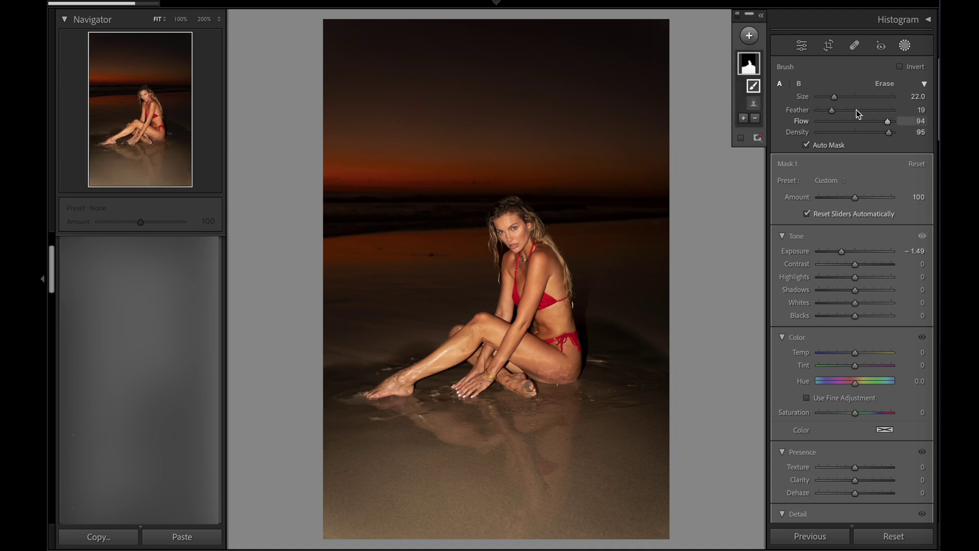
left_click(846, 122)
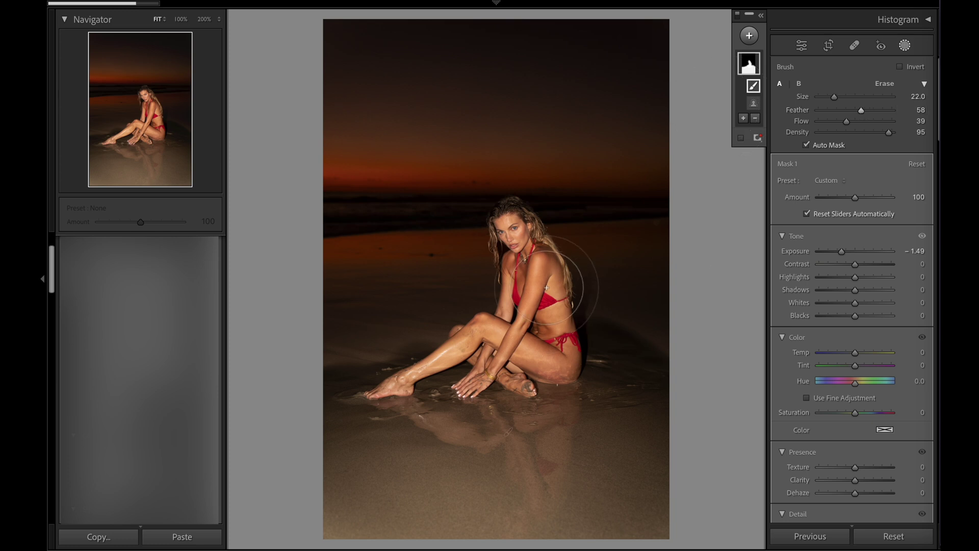
left_click_drag(628, 326, 500, 280)
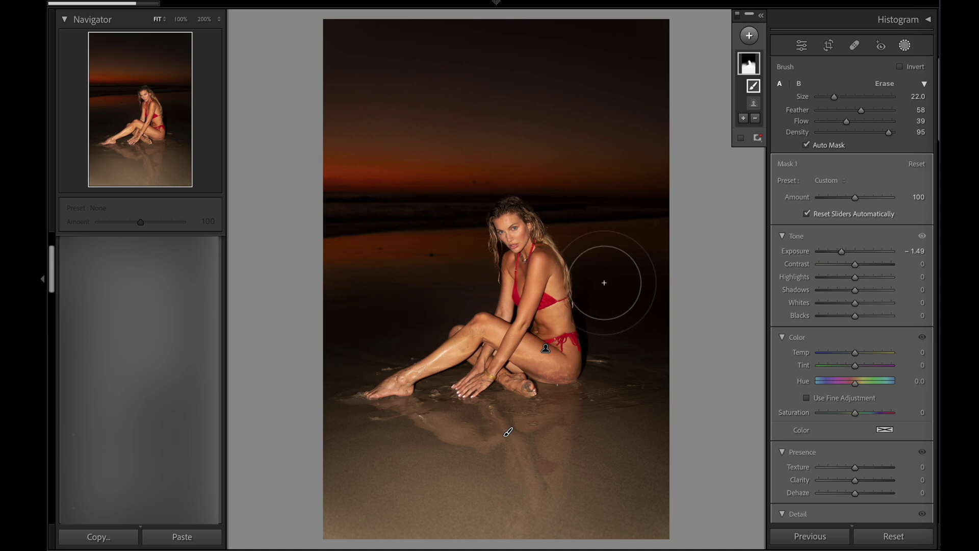
Erase mask spill on both sides of the model with a feather-63 eraser.
key("alt")
scroll(611, 275, "up", 2)
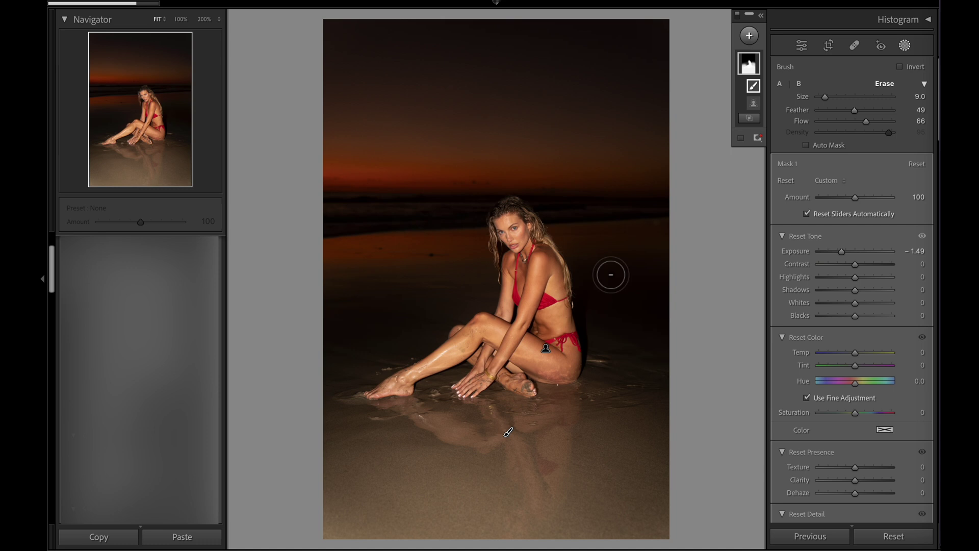
scroll(599, 302, "up", 2)
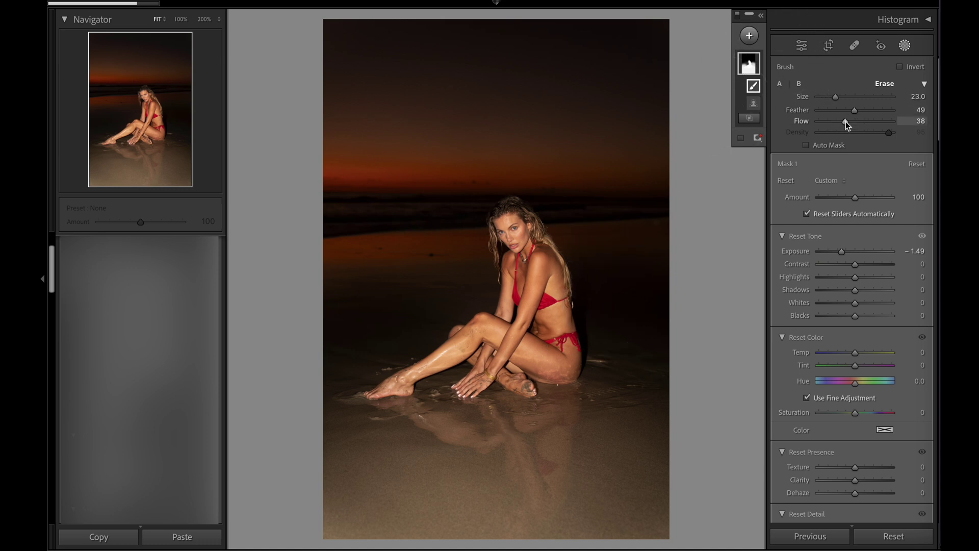
left_click_drag(834, 111, 864, 110)
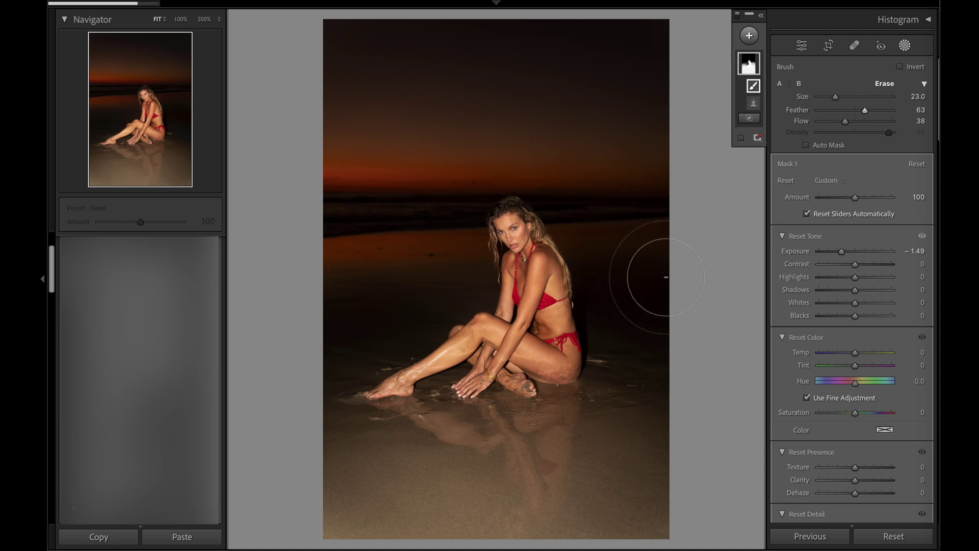
mouse_move(654, 299)
left_mouse_down()
mouse_move(732, 285)
mouse_move(691, 279)
mouse_move(647, 258)
left_mouse_up()
mouse_move(367, 305)
left_mouse_down()
mouse_move(447, 299)
mouse_move(300, 332)
mouse_move(361, 289)
mouse_move(259, 327)
mouse_move(277, 334)
mouse_move(306, 273)
left_mouse_up()
mouse_move(638, 260)
left_mouse_down()
mouse_move(610, 268)
mouse_move(613, 307)
mouse_move(631, 323)
mouse_move(708, 315)
mouse_move(677, 277)
mouse_move(694, 315)
mouse_move(618, 349)
mouse_move(640, 254)
mouse_move(617, 270)
mouse_move(623, 307)
mouse_move(610, 272)
mouse_move(623, 301)
mouse_move(634, 266)
left_mouse_up()
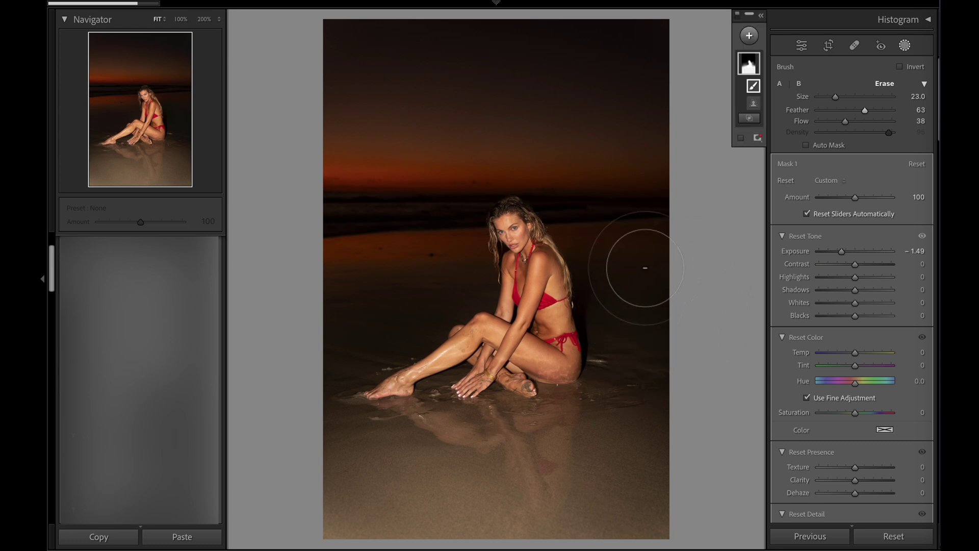
left_click(904, 46)
Apply the Camera Deep profile from the Profile Browser and nudge exposure upward.
key("backslash")
key("backslash")
left_click(825, 105)
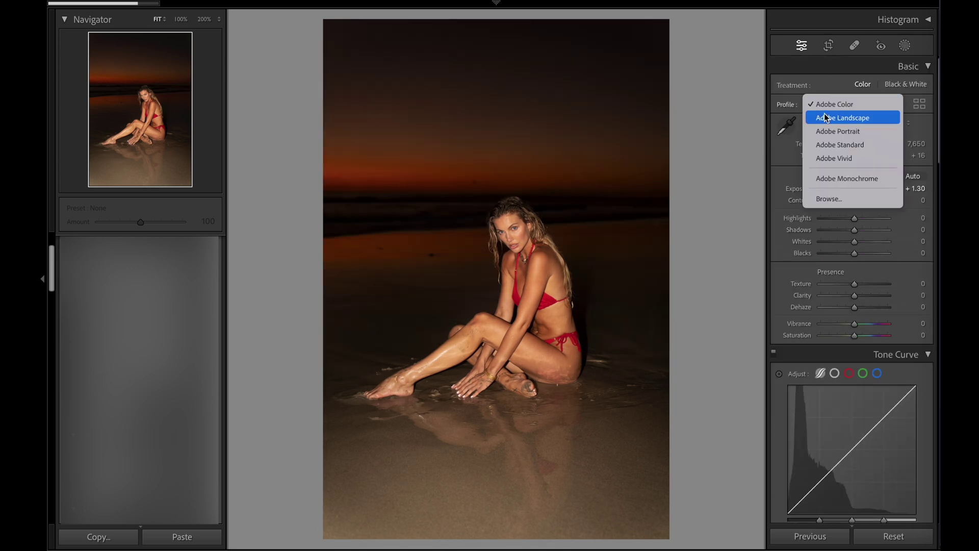
left_click(822, 199)
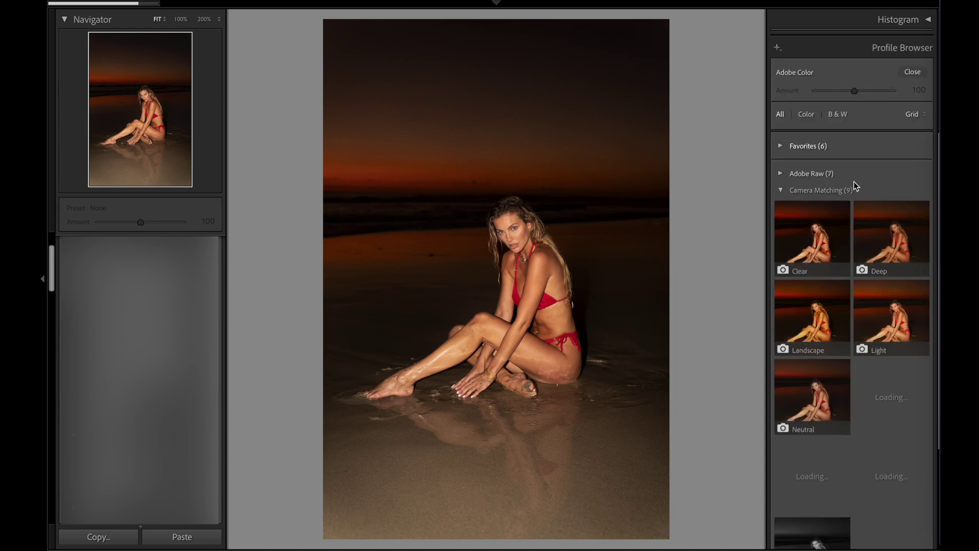
scroll(839, 262, "down", 5)
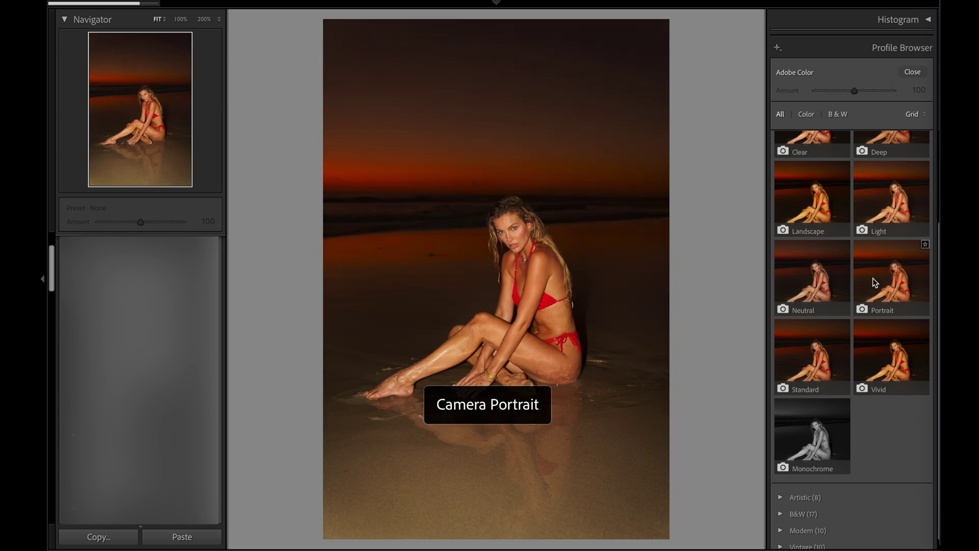
scroll(875, 282, "up", 2)
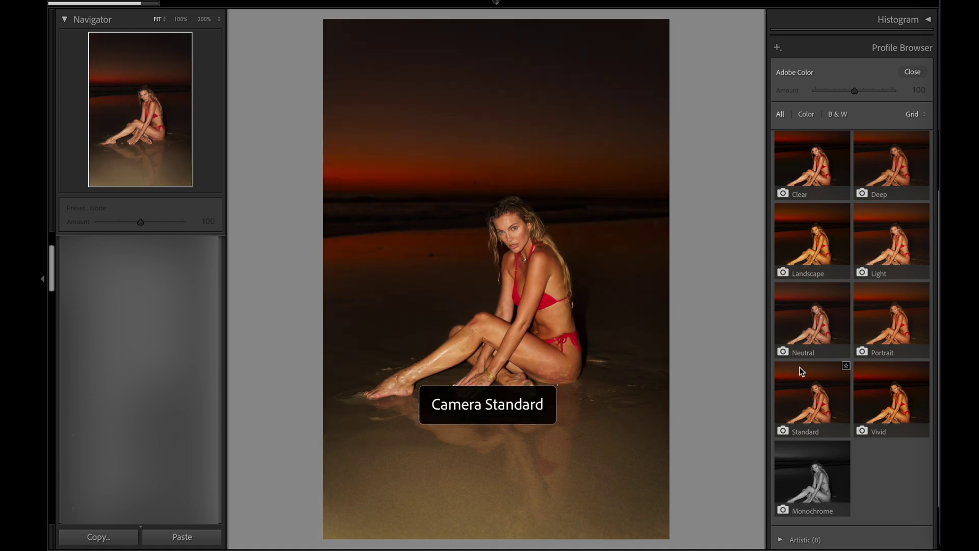
left_click(901, 143)
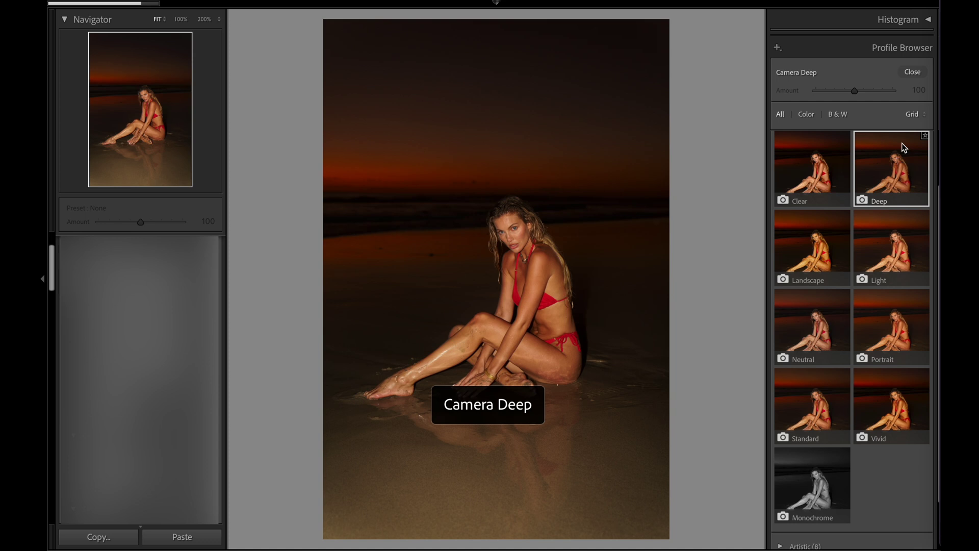
left_click(913, 73)
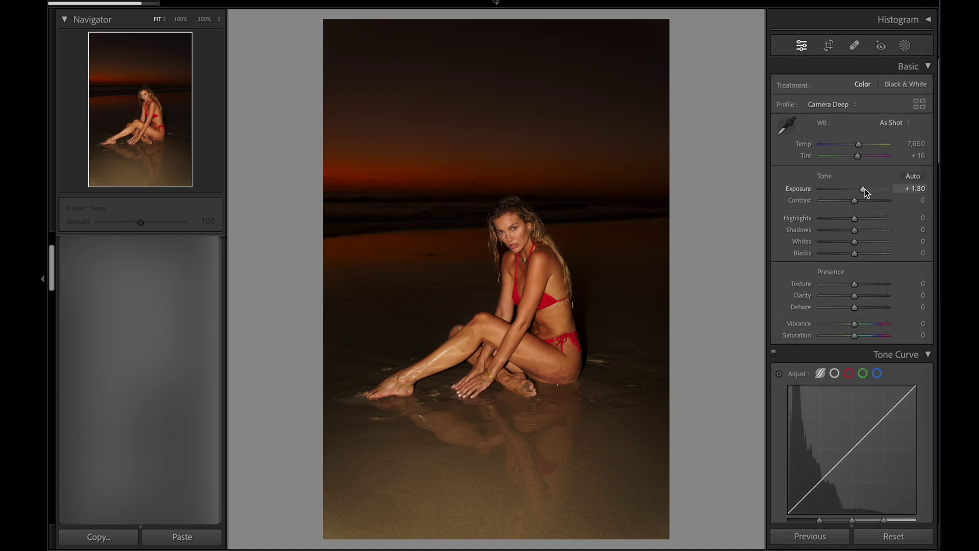
left_click_drag(865, 189, 866, 188)
Raise overall exposure to +1.75 and deepen Mask 1's exposure to -1.90.
key("Up")
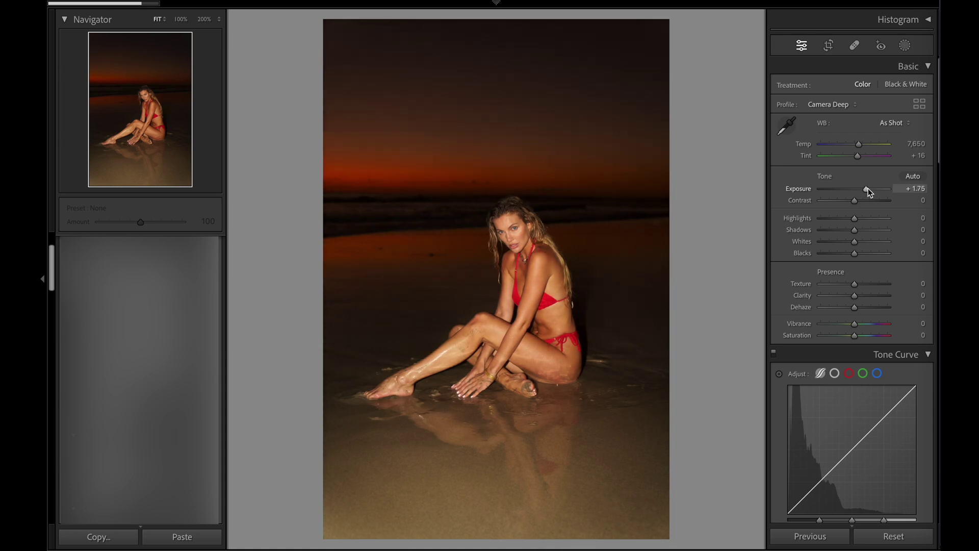
left_click(905, 45)
left_click(747, 66)
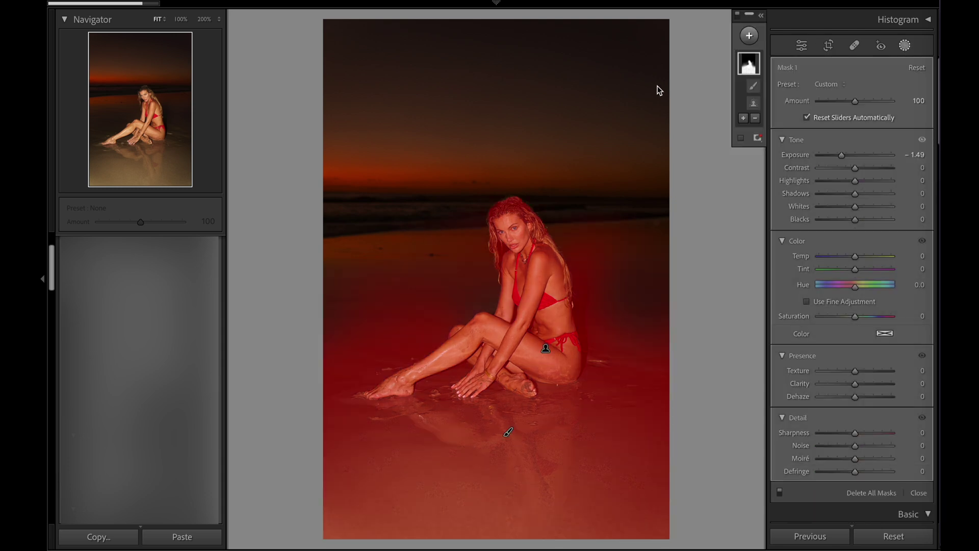
left_click(842, 155)
left_click_drag(843, 155, 840, 155)
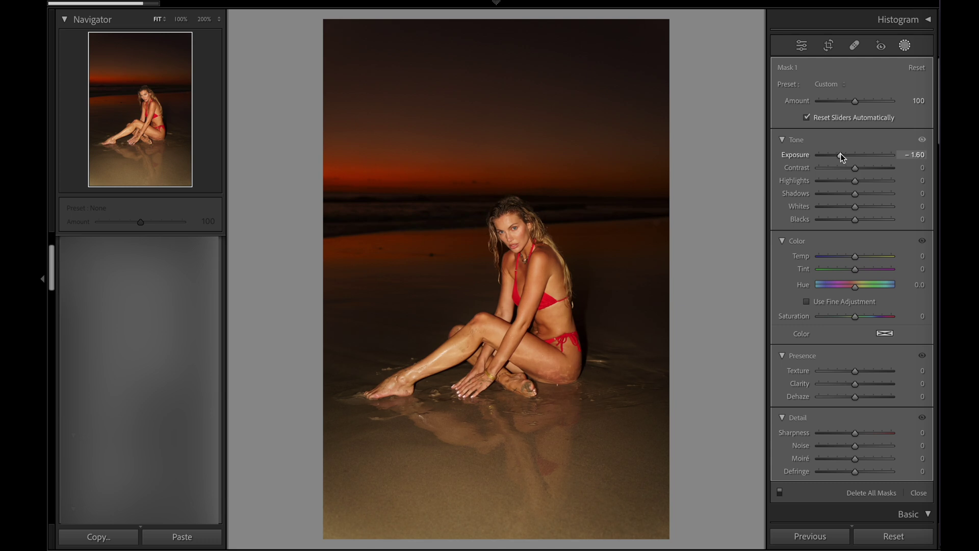
left_click_drag(840, 154, 840, 154)
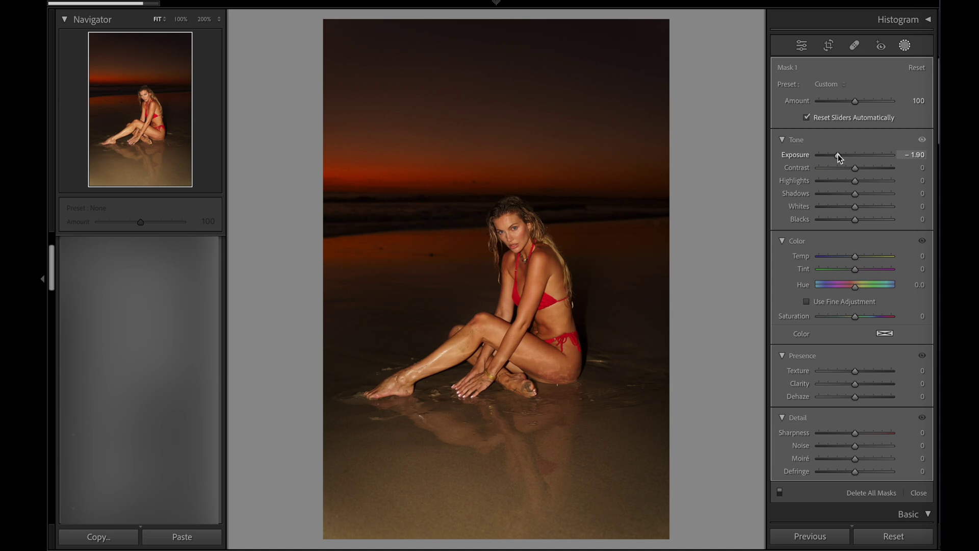
left_click_drag(837, 154, 837, 154)
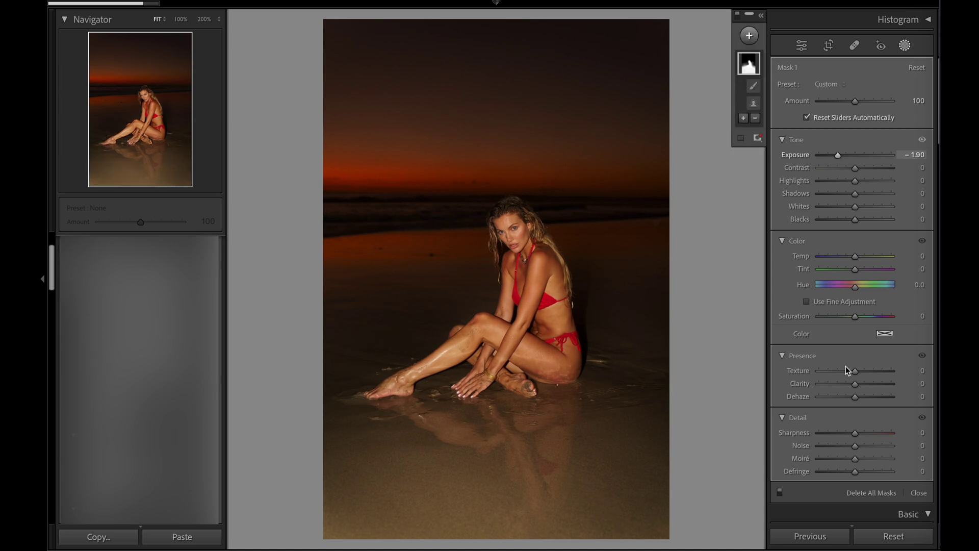
left_click(905, 46)
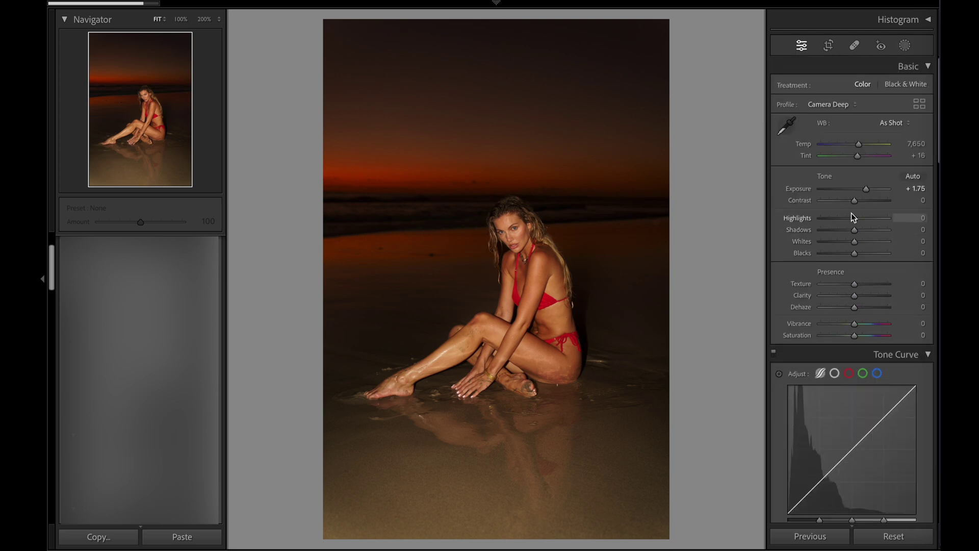
Set exposure +1.85, highlights -19, shadows +10, whites -15, blacks +29, and dehaze +12.
key("Up")
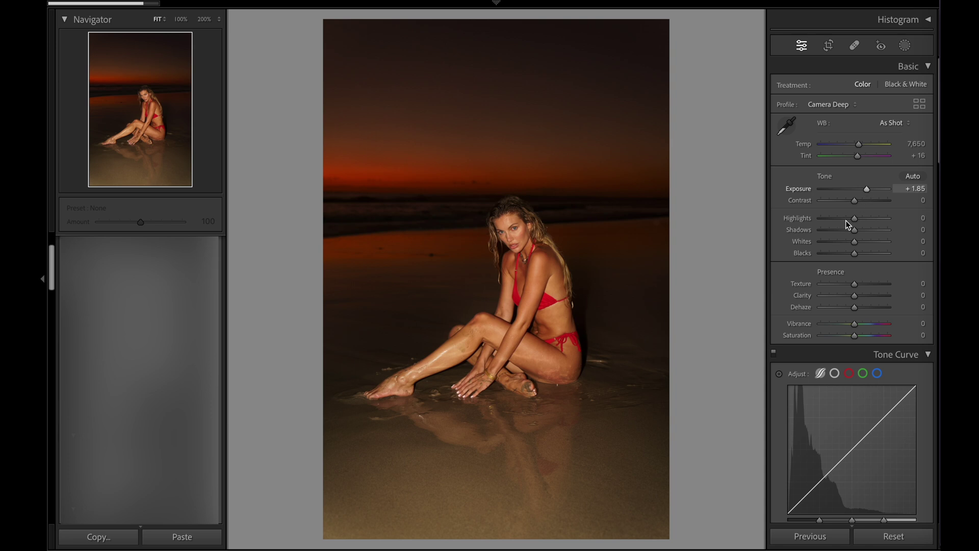
left_click_drag(847, 219, 847, 219)
left_click(851, 240)
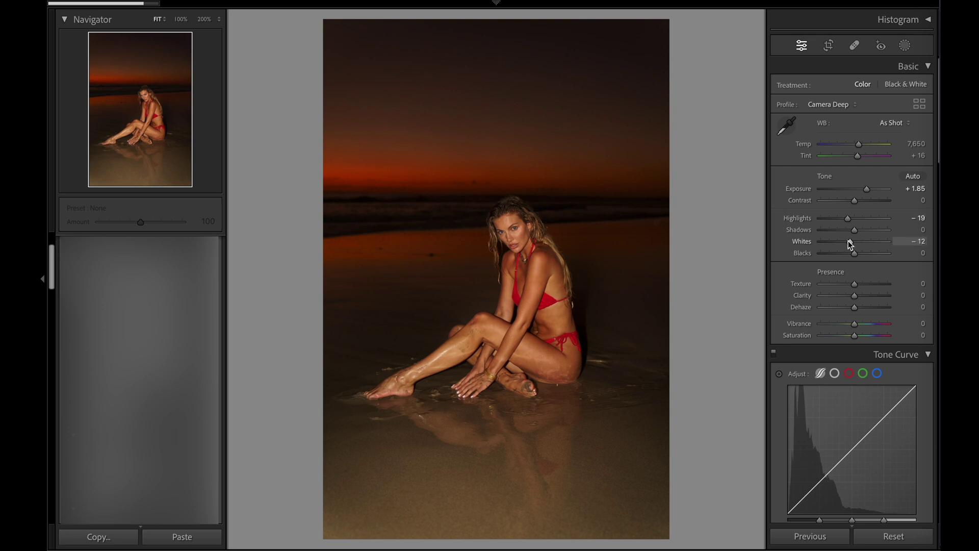
mouse_move(847, 241)
left_mouse_down()
mouse_move(871, 253)
mouse_move(859, 230)
left_mouse_up()
key("backslash")
key("backslash")
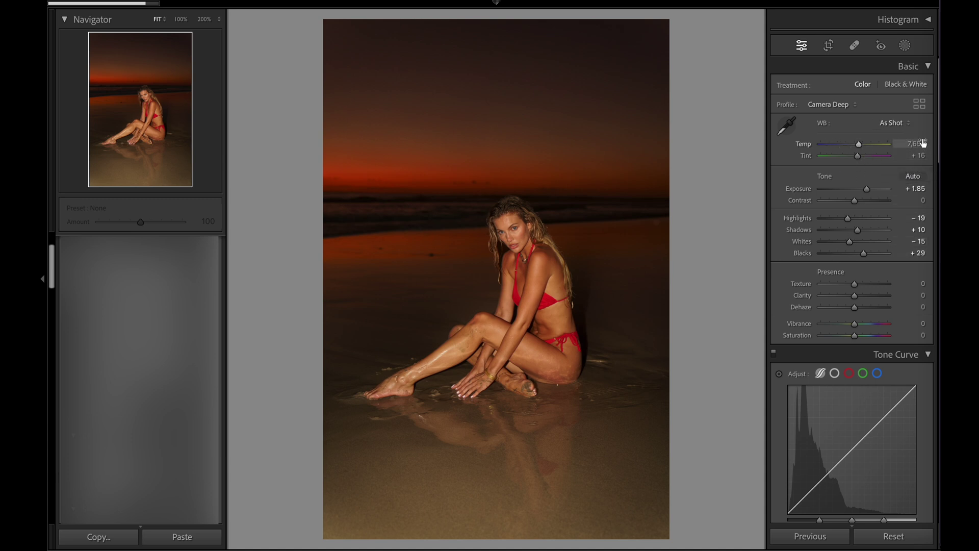
scroll(883, 221, "down", 3)
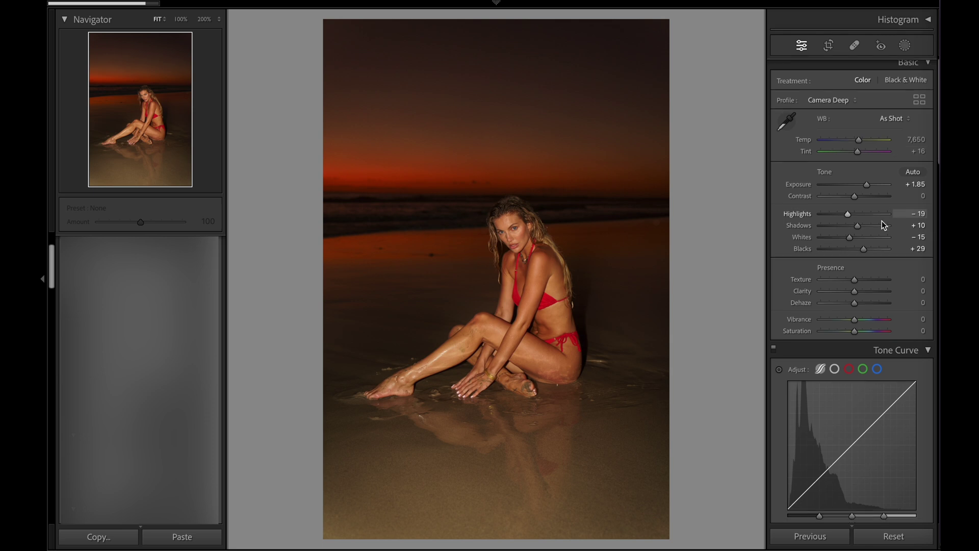
mouse_move(855, 204)
left_mouse_down()
mouse_move(867, 207)
mouse_move(859, 206)
left_mouse_up()
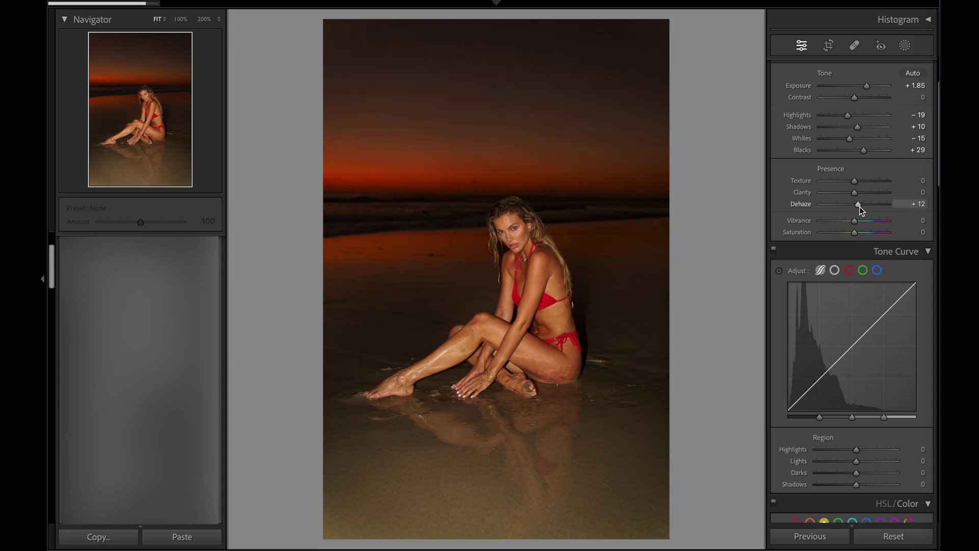
Review the adjustment panels and compare the edit against the original Before view.
scroll(830, 274, "down", 10)
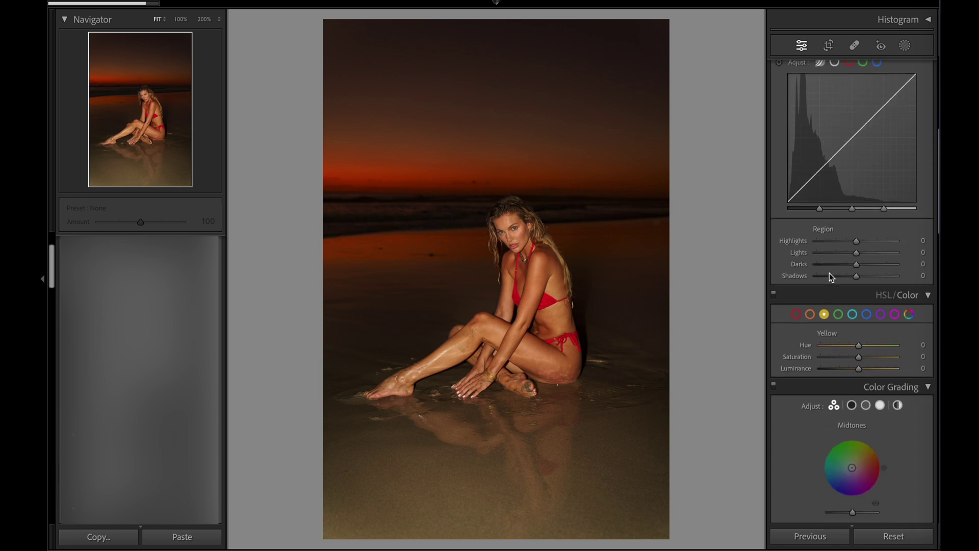
scroll(816, 253, "down", 1)
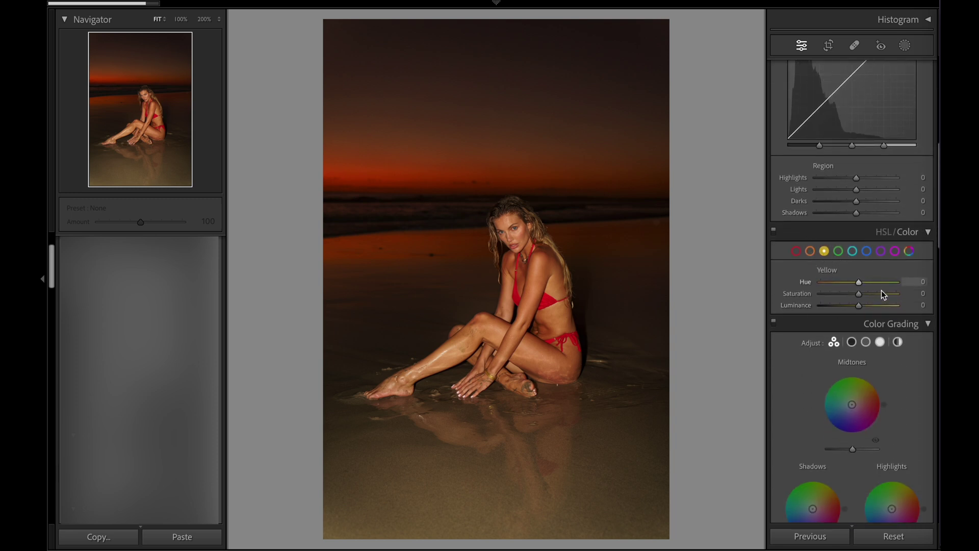
scroll(809, 271, "down", 10)
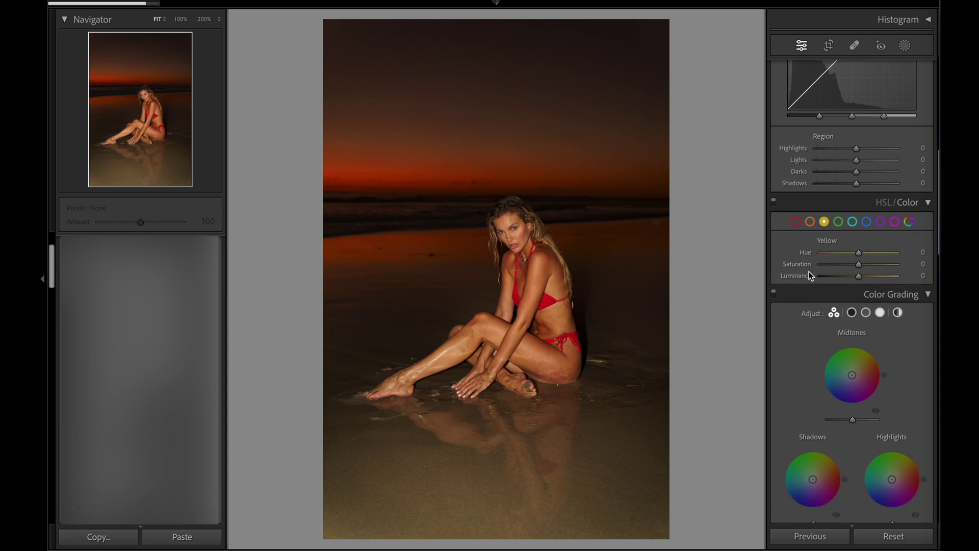
scroll(806, 268, "up", 20)
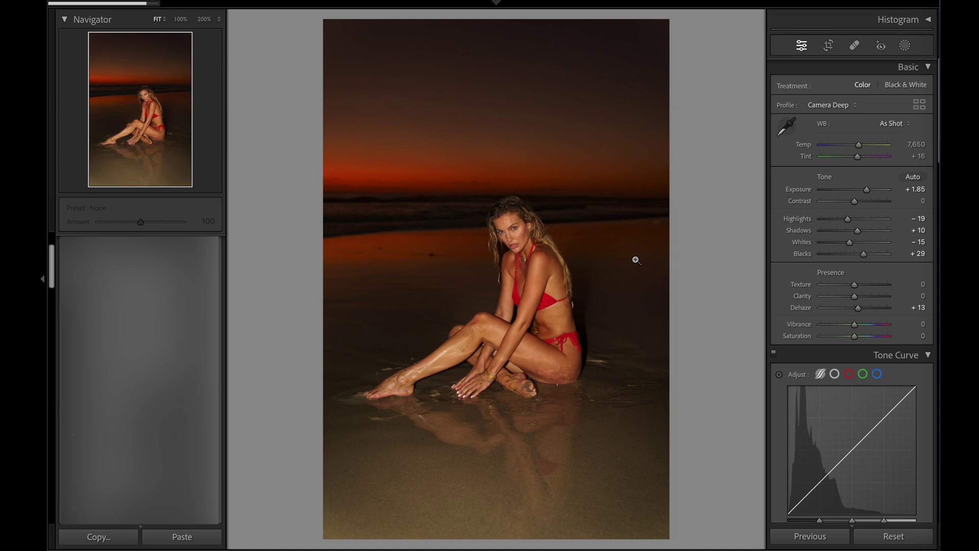
key("backslash")
key("backslash")
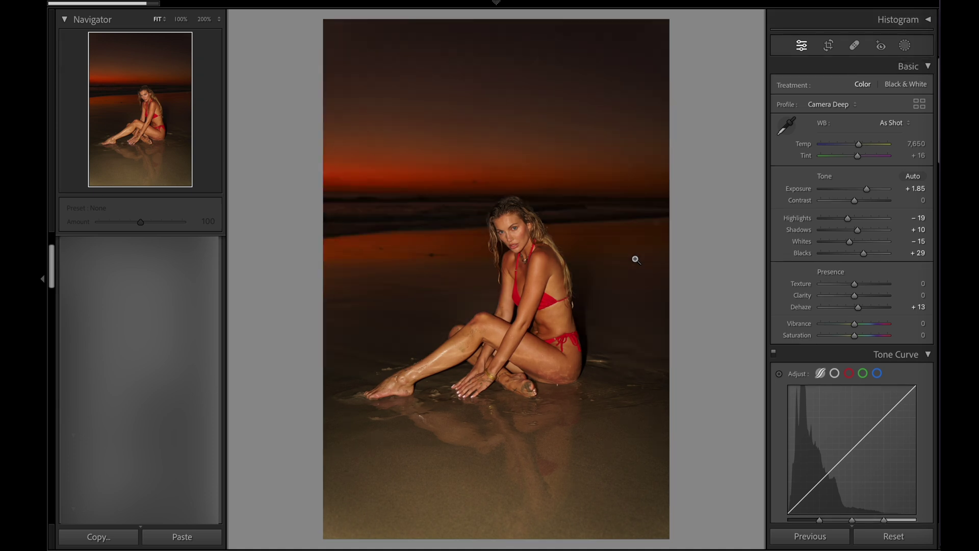
key("backslash")
key("backslash")
Add a Select Background mask and give it Temp 1, Tint +29 and Saturation +8.
left_click(905, 45)
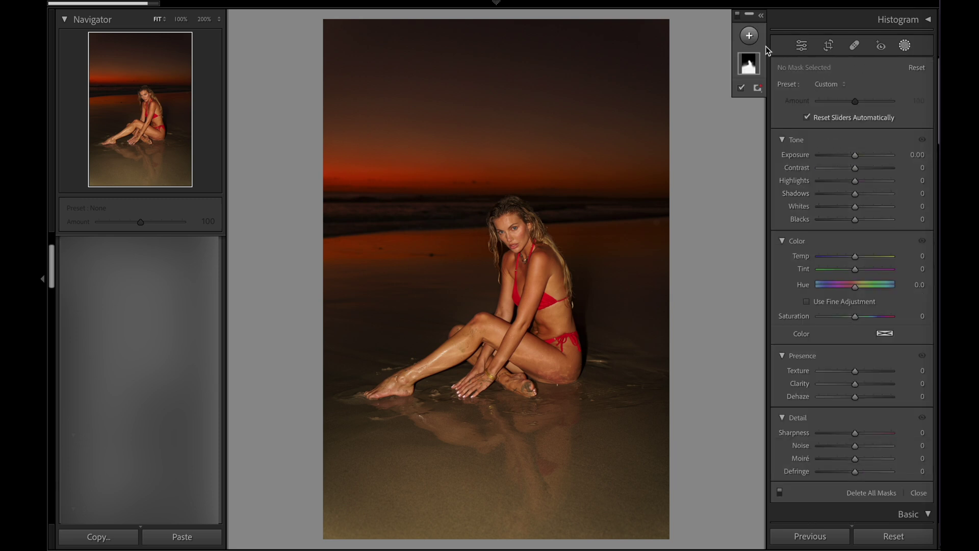
left_click(748, 37)
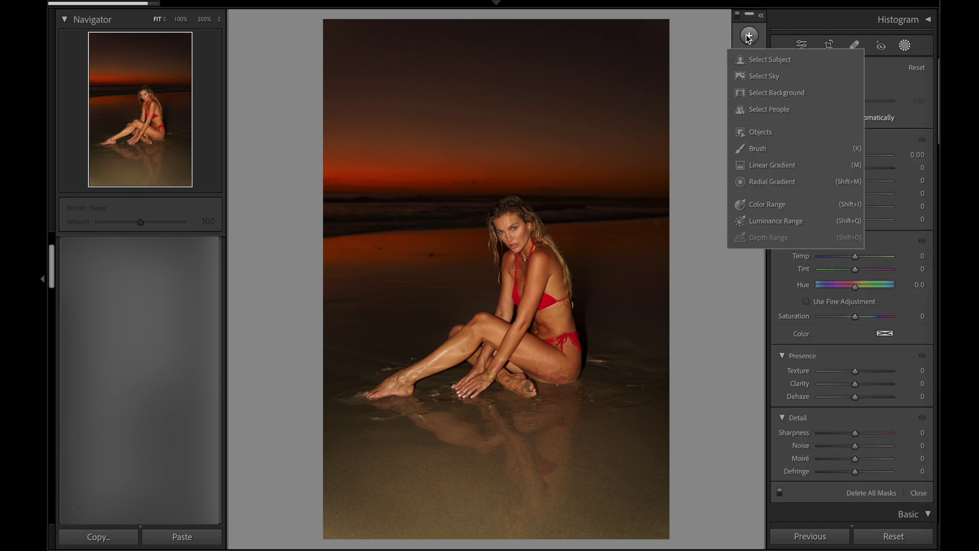
left_click(792, 94)
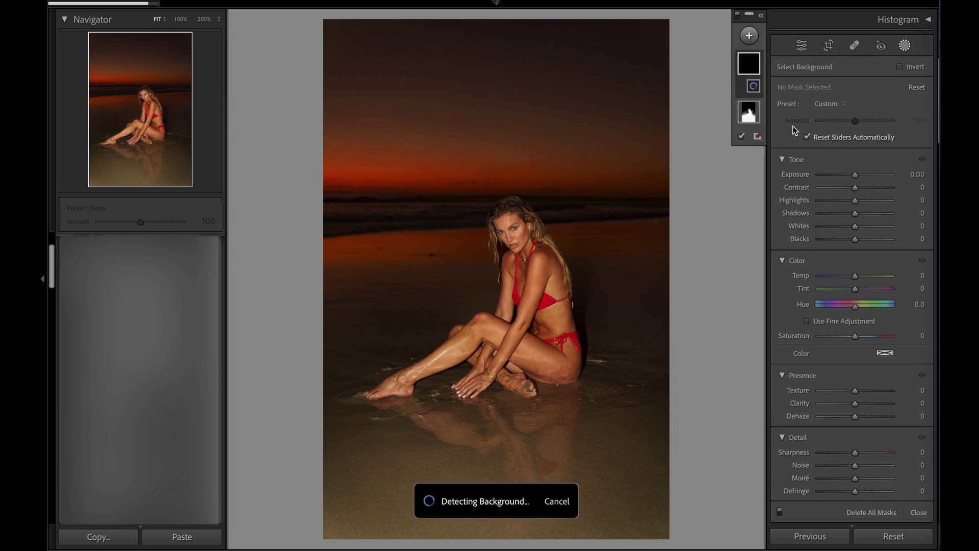
mouse_move(855, 276)
left_mouse_down()
mouse_move(876, 276)
mouse_move(803, 271)
mouse_move(868, 270)
mouse_move(856, 276)
left_mouse_up()
left_click_drag(856, 289, 866, 288)
mouse_move(855, 336)
left_mouse_down()
mouse_move(874, 336)
mouse_move(829, 334)
mouse_move(859, 332)
left_mouse_up()
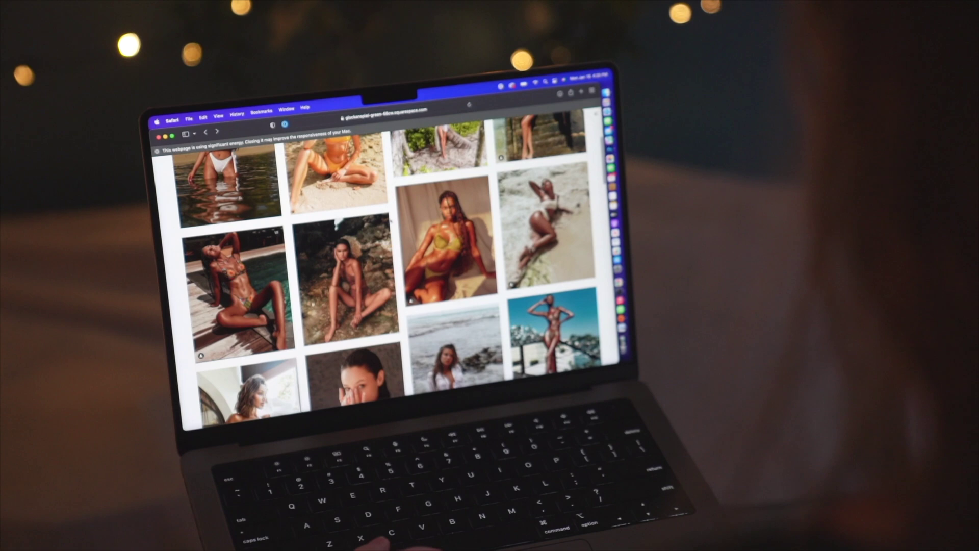
Set the logo height to 120px and the mobile logo maximum height to 40px.
scroll(388, 265, "down", 5)
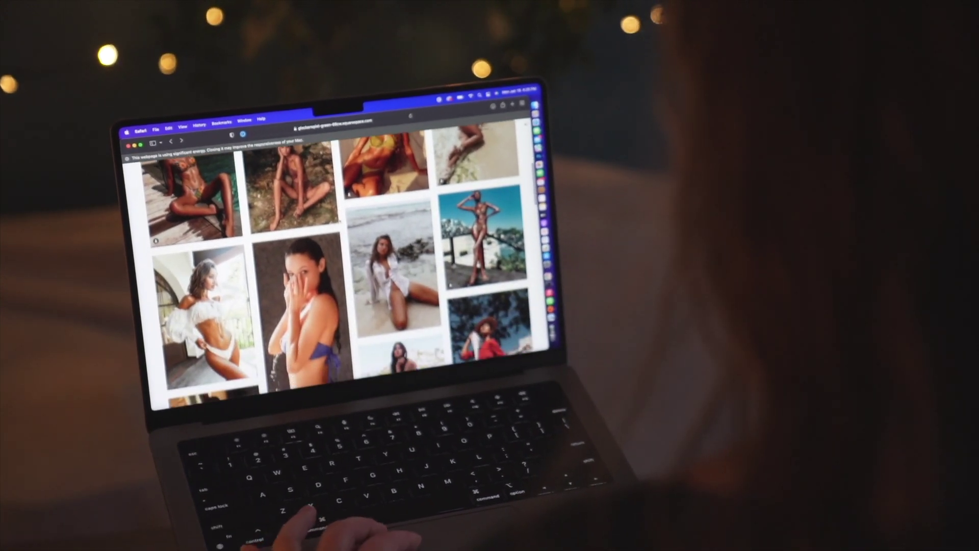
scroll(332, 255, "down", 3)
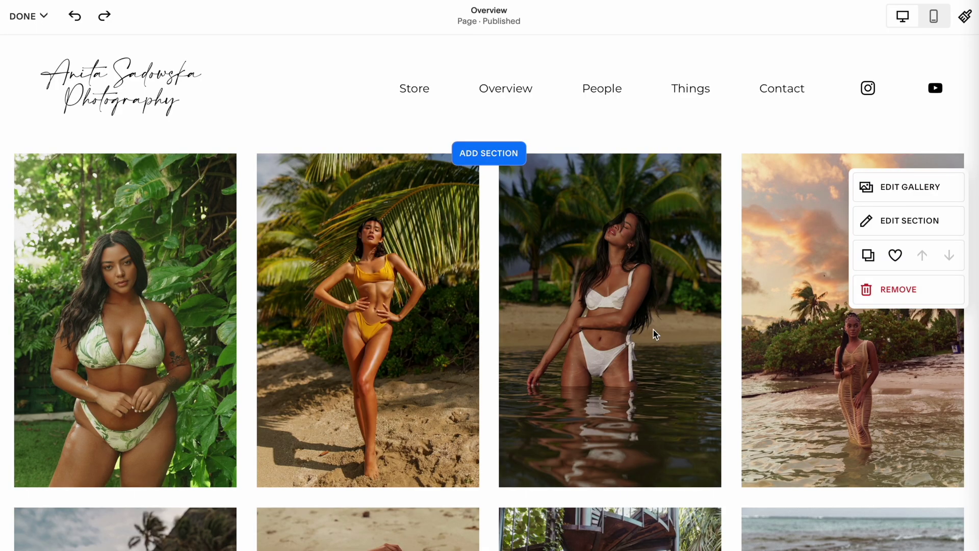
scroll(653, 330, "down", 5)
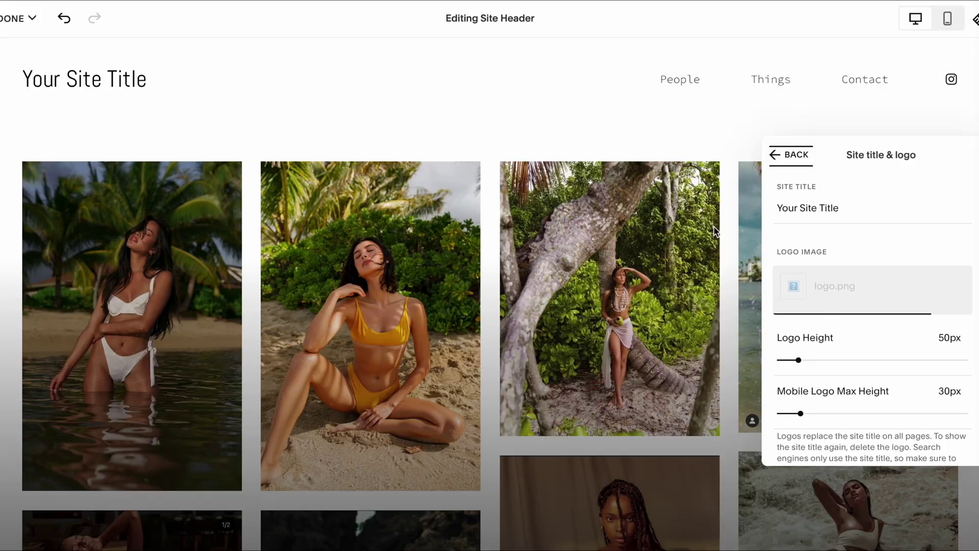
left_click_drag(800, 383, 842, 383)
mouse_move(800, 438)
left_mouse_down()
mouse_move(831, 436)
mouse_move(814, 437)
left_mouse_up()
Change the site title to the photographer's name plus 'Photography' and rename the People heading 'Swimwear'.
left_click(813, 209)
key("ctrl+a")
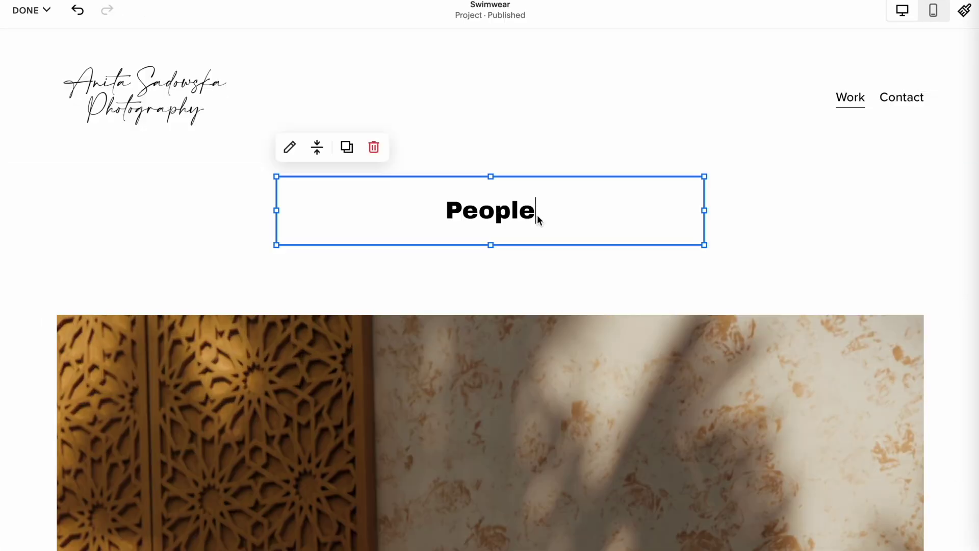
double_click(537, 213)
type("Swimwear")
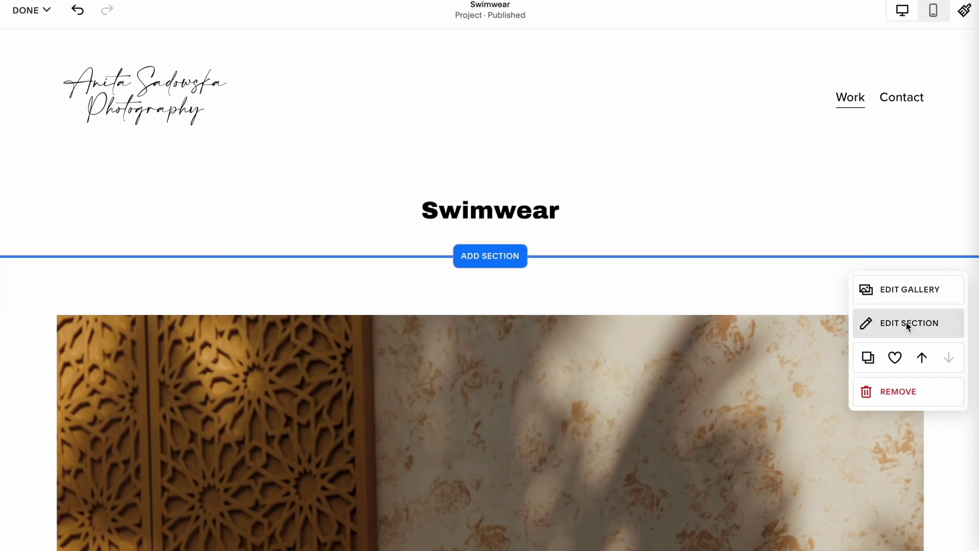
Set the gallery section to three columns with wider spacing between images.
left_click(908, 327)
left_click(947, 450)
left_click(947, 450)
left_click_drag(861, 507, 877, 486)
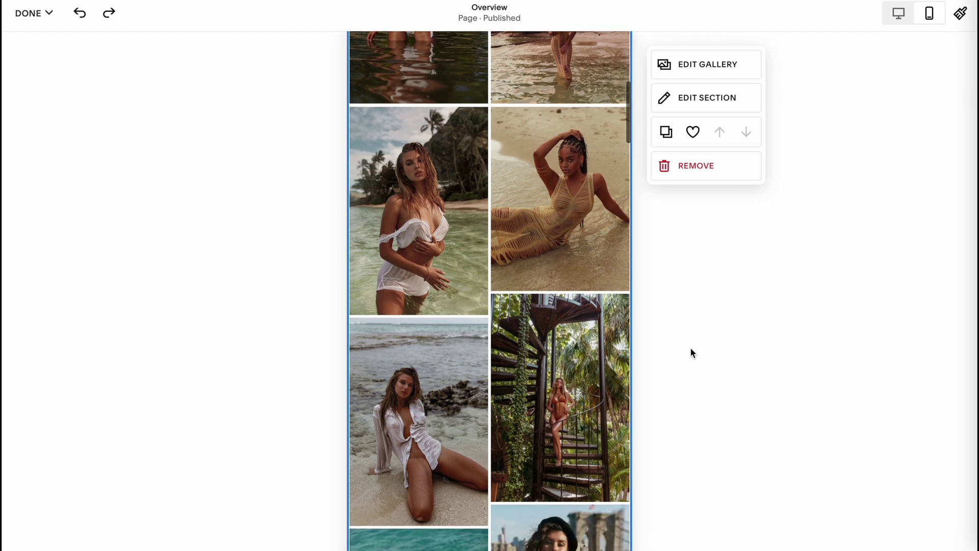
scroll(691, 347, "down", 3)
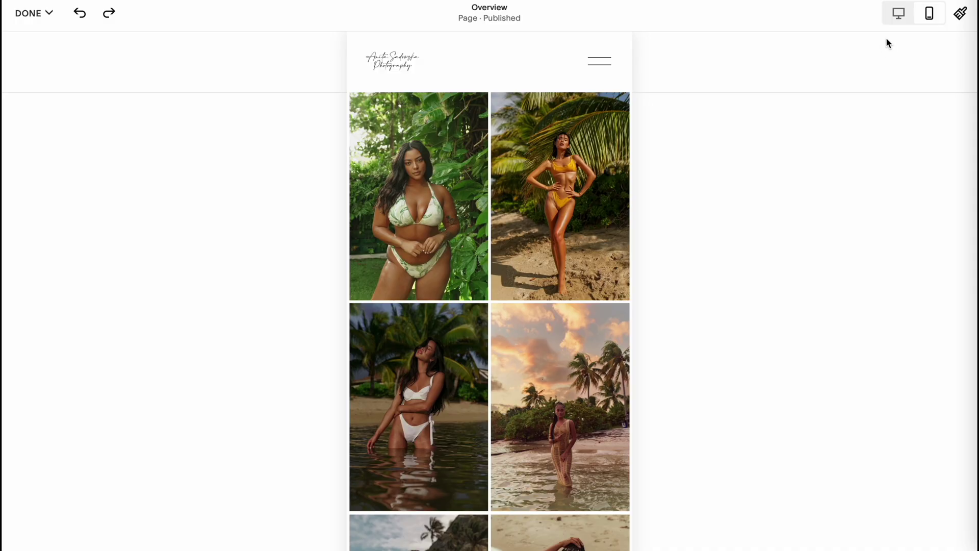
Fill in the SEO title ('York Fashion Photographer') and the New York fashion photographer description.
left_click(899, 13)
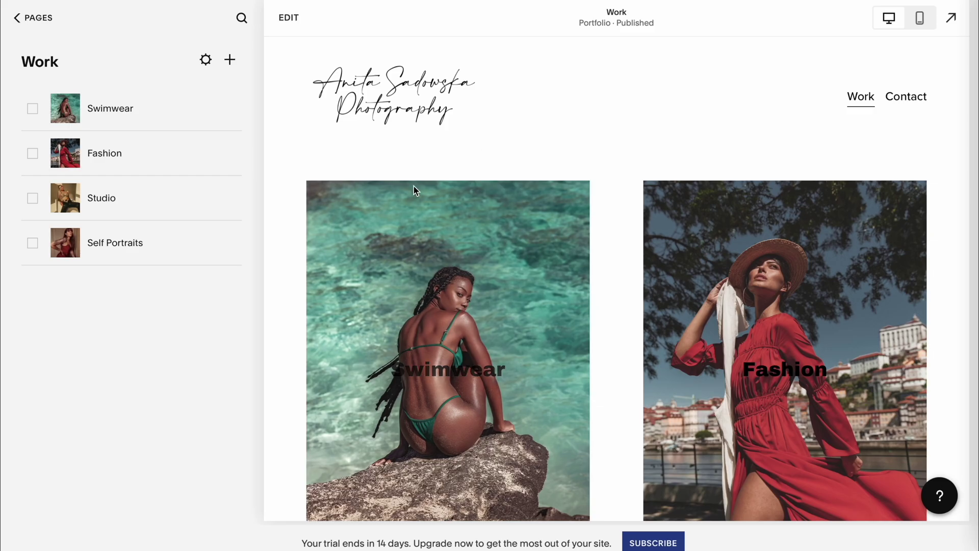
scroll(411, 193, "down", 5)
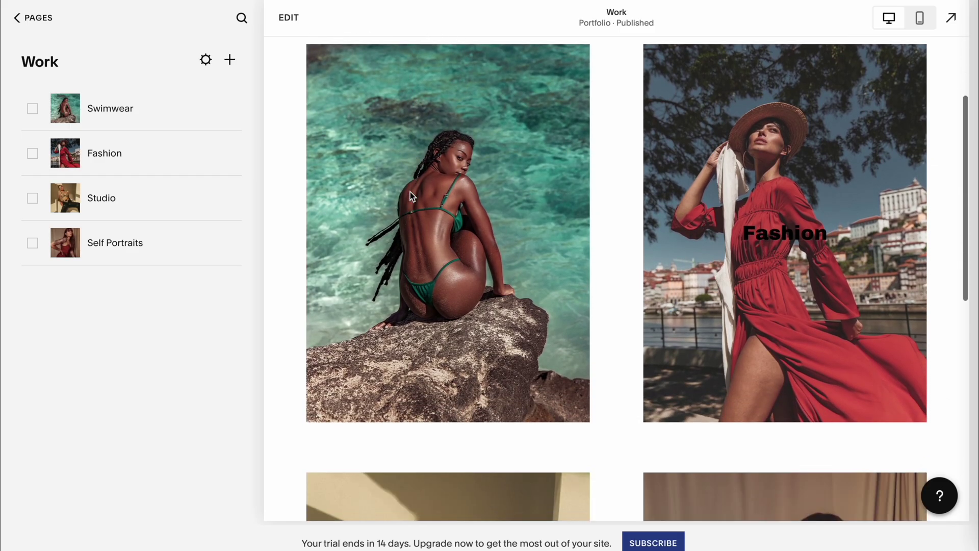
scroll(411, 194, "down", 5)
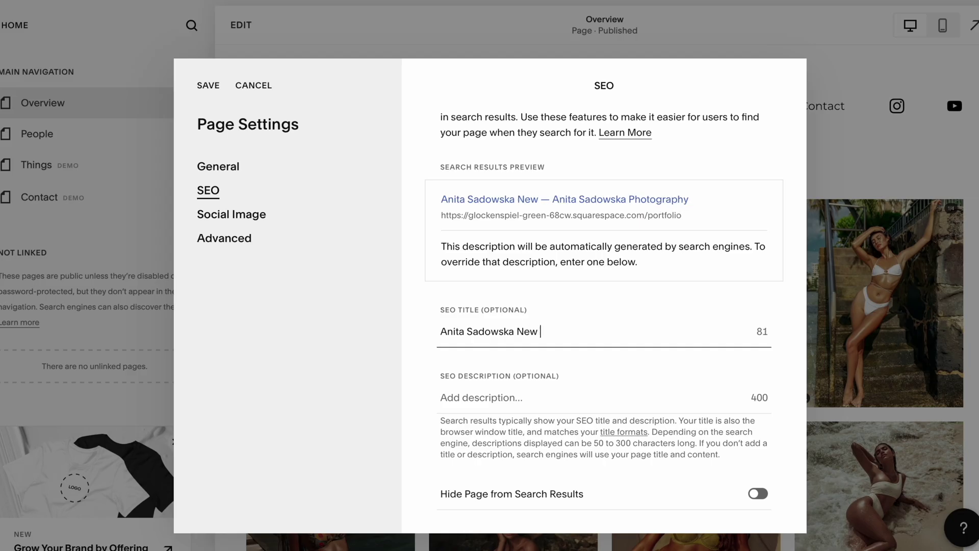
type("York Fashion Photographer")
left_click(481, 414)
type("New York fashion and beauty photographer speci")
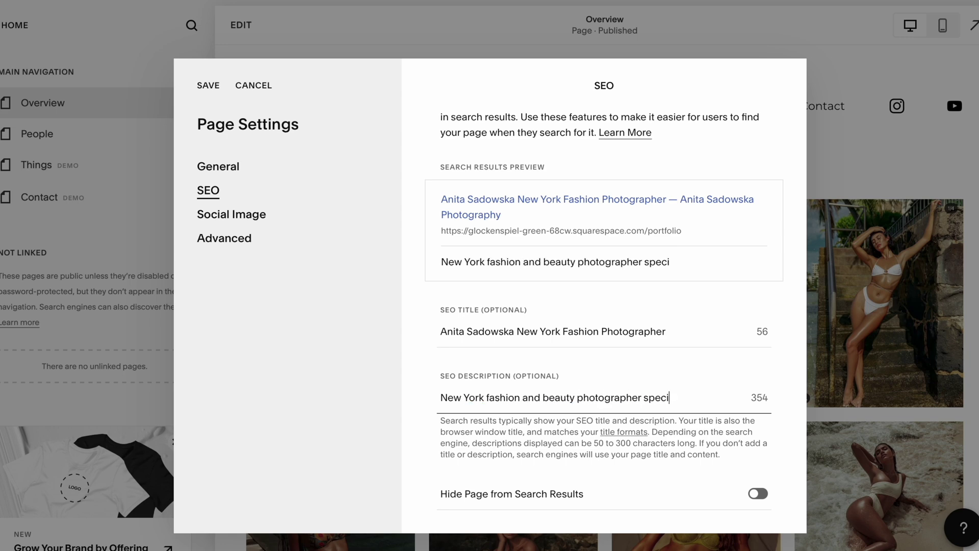
type("alizing in capturing the feminine")
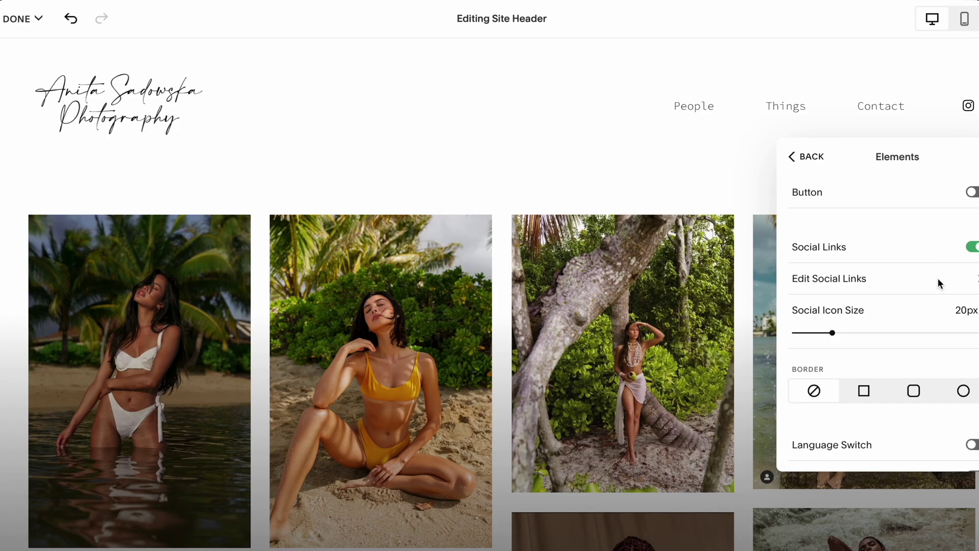
Update the header's Instagram social link to the new profile URL and save it.
left_click(938, 280)
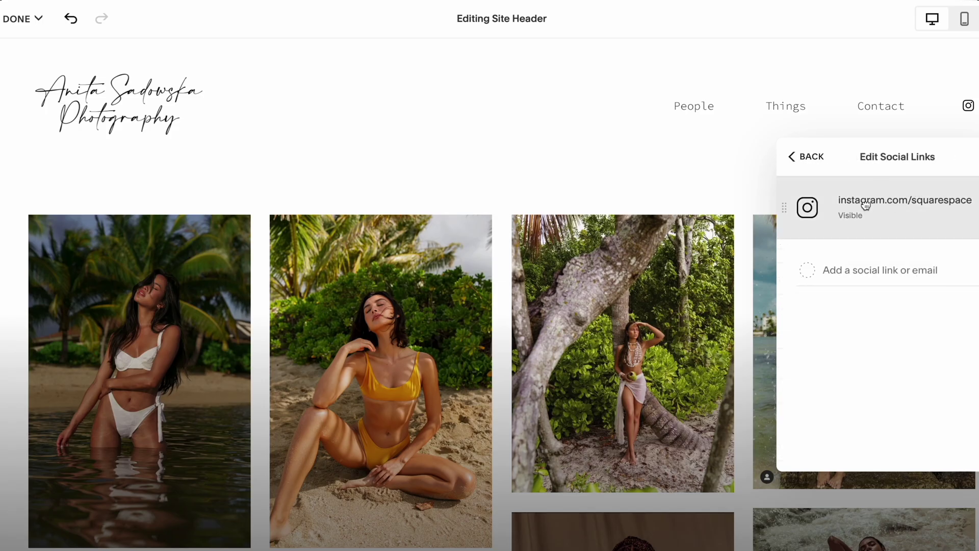
left_click(865, 205)
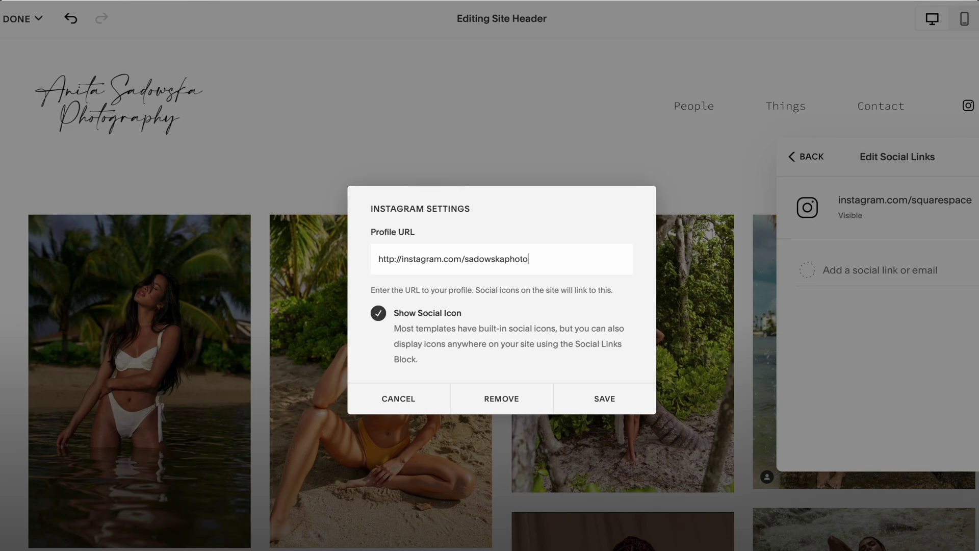
left_click(617, 399)
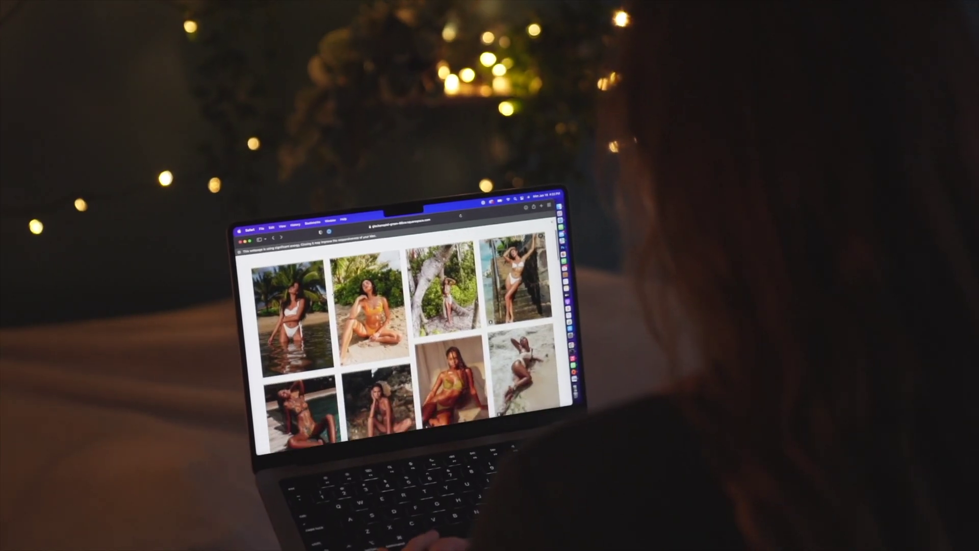
scroll(397, 332, "down", 5)
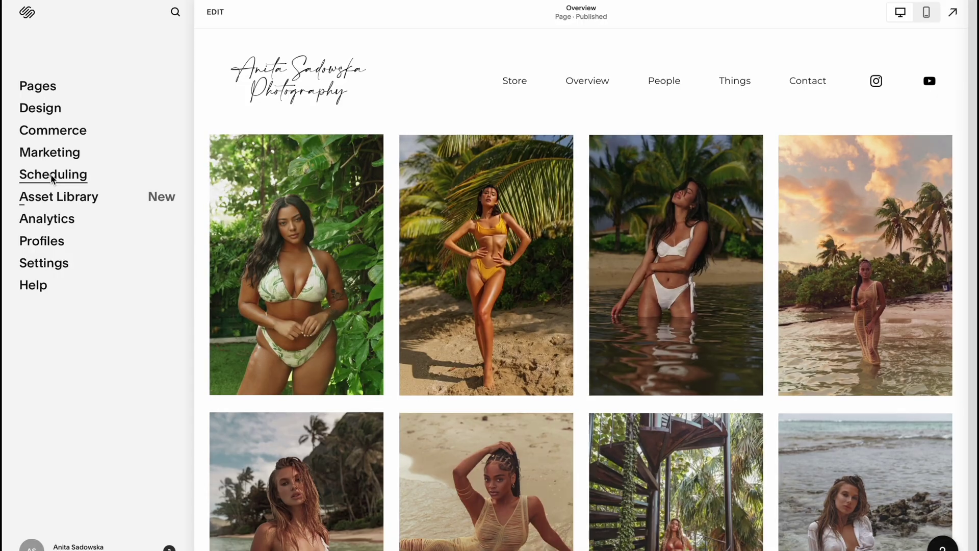
left_click(52, 173)
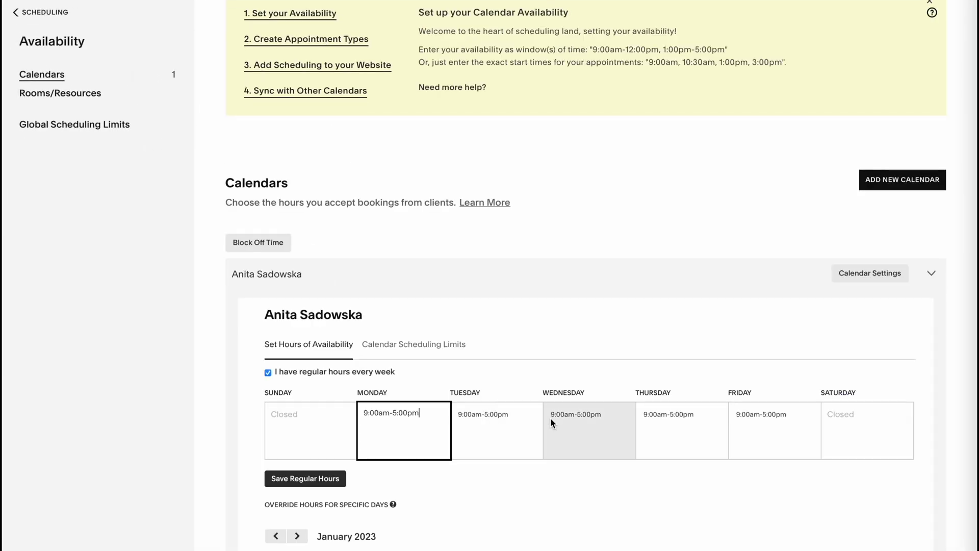
Check the available hours for January 18 on the calendar.
scroll(551, 422, "down", 4)
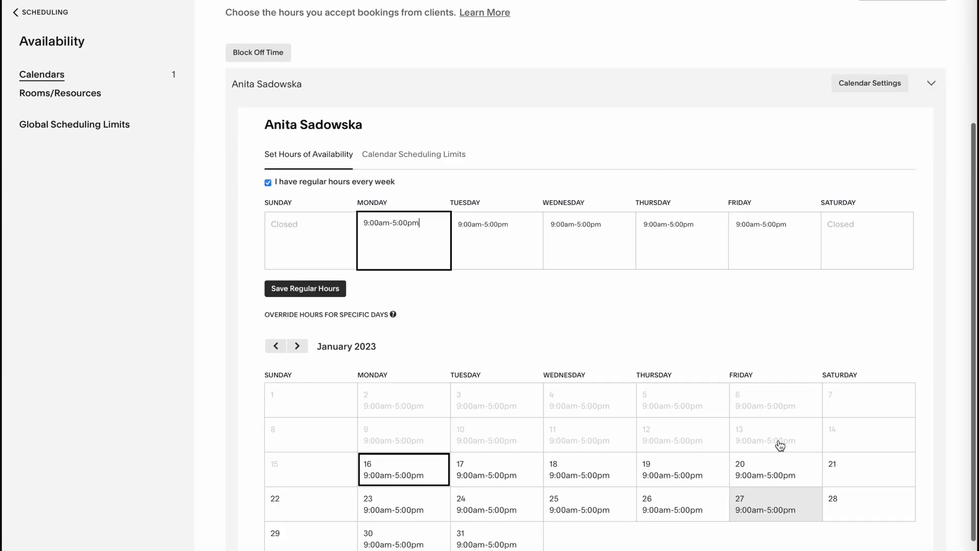
scroll(780, 445, "down", 1)
left_click(579, 422)
left_click(579, 423)
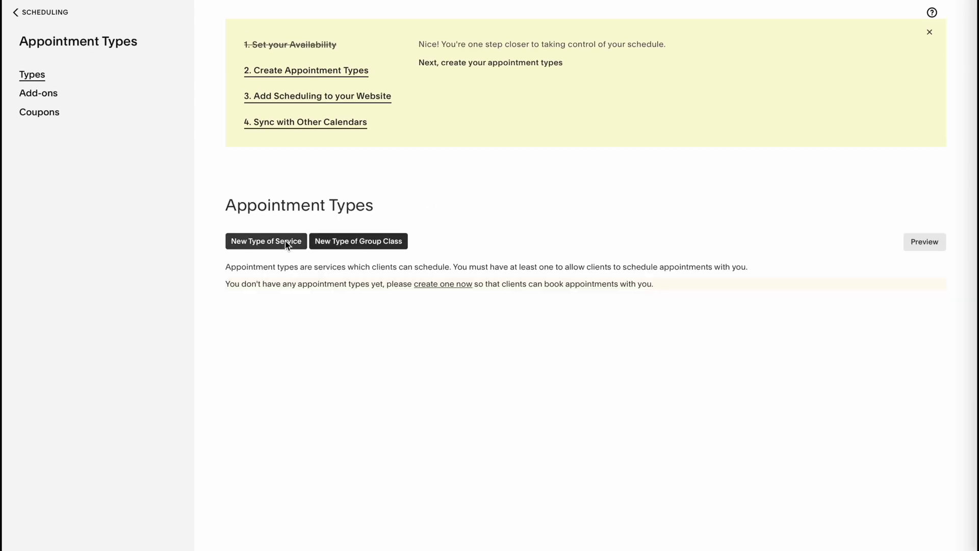
Create a 60-minute appointment type named '1-1 Mentoring Classes'.
left_click(262, 241)
type("1-1 Mentoring Classes")
key("Tab")
type("60")
key("Tab")
scroll(407, 371, "down", 2)
left_click(295, 526)
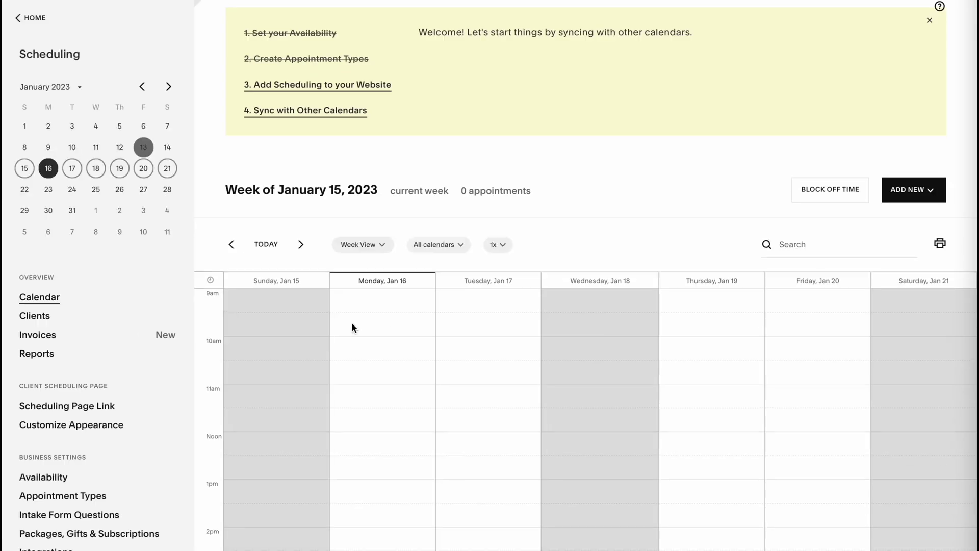
Block off Monday, January 16 from 11am to noon, then start a booking with the client's last name.
left_click(826, 188)
left_click(709, 270)
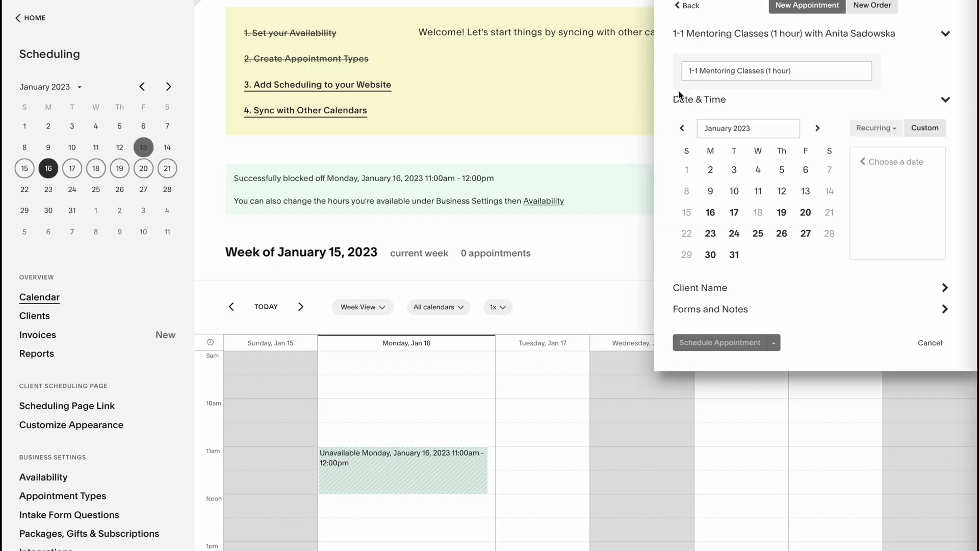
left_click(862, 231)
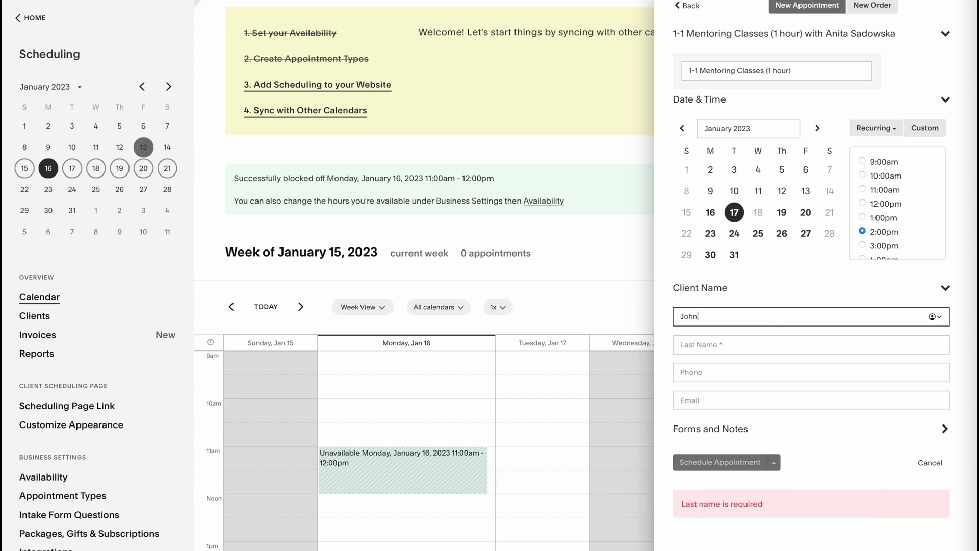
key("Tab")
type("Smith")
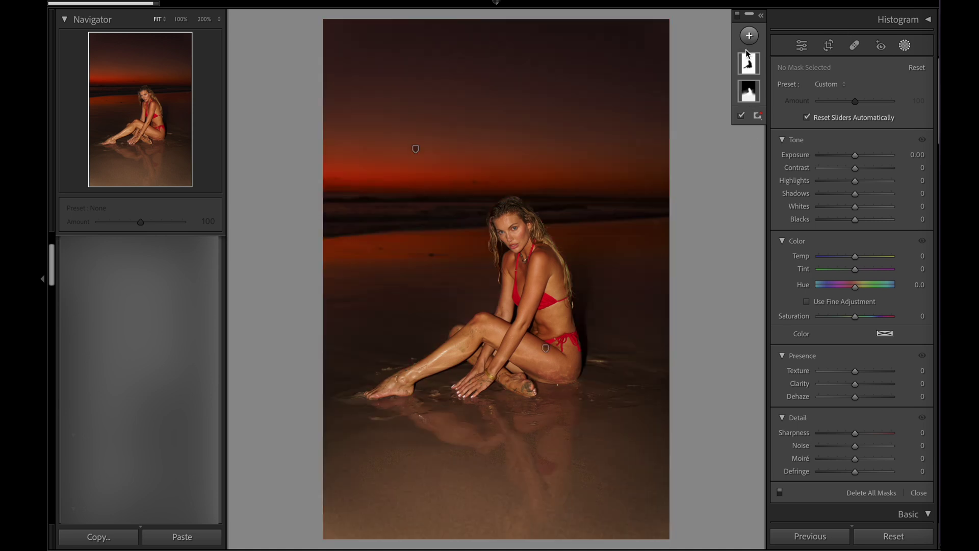
Raise the Select Background mask's exposure to 0.87 and close Masking.
mouse_move(747, 60)
left_click(749, 91)
left_click_drag(862, 173, 863, 175)
mouse_move(905, 46)
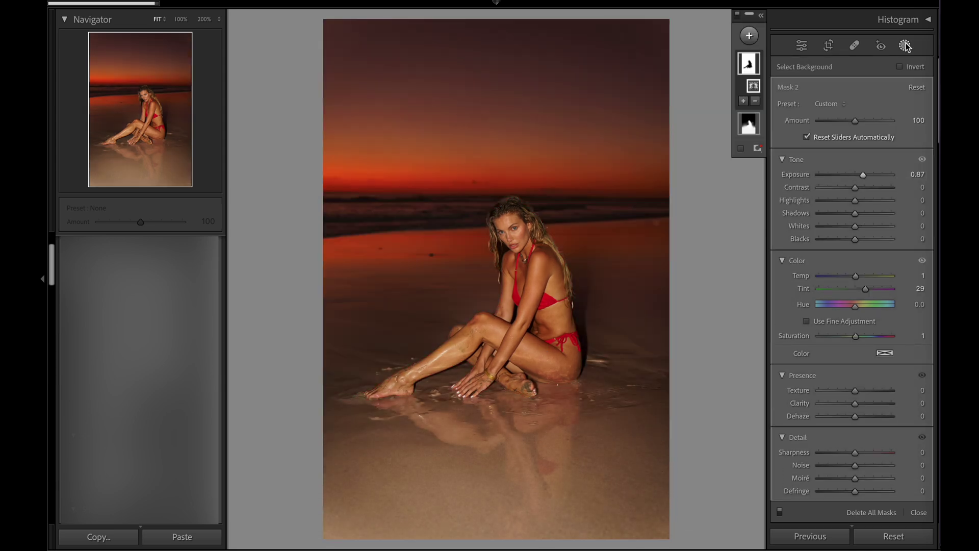
left_click(906, 45)
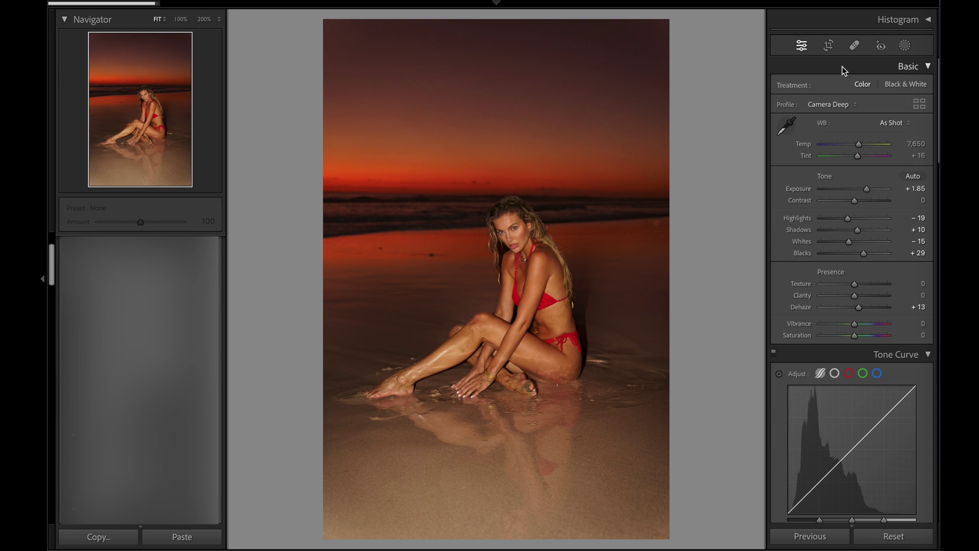
left_click(829, 46)
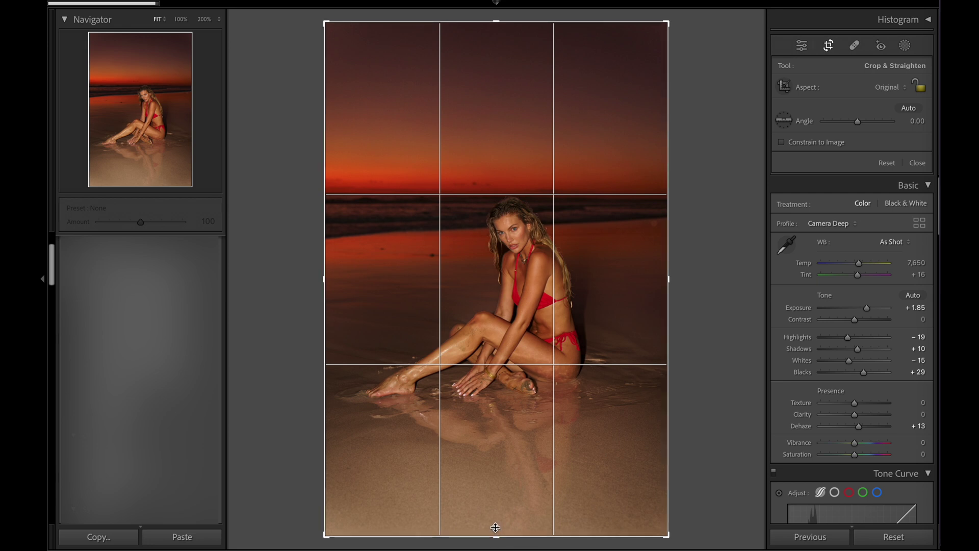
Pull the crop's bottom edge up to cut off the sand and apply the crop.
left_click_drag(492, 536, 494, 510)
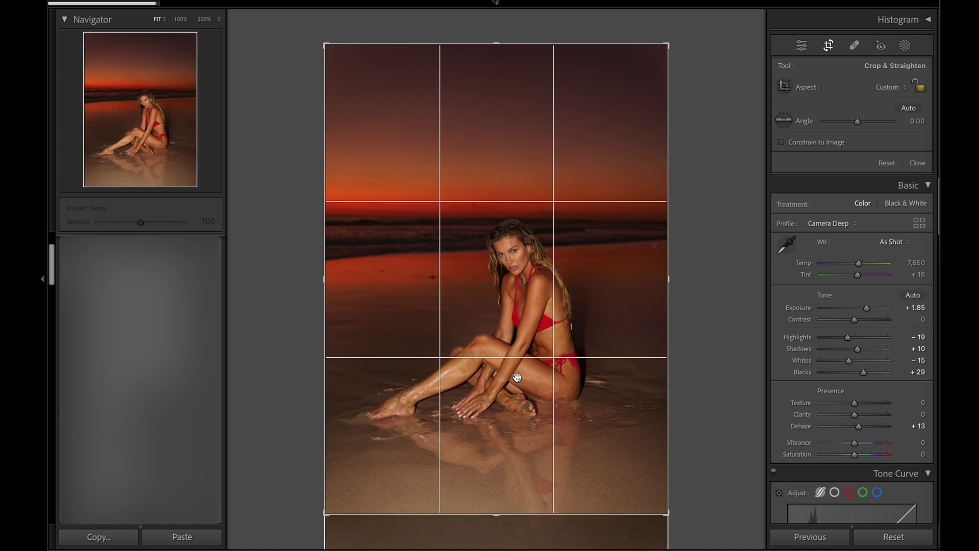
key("Return")
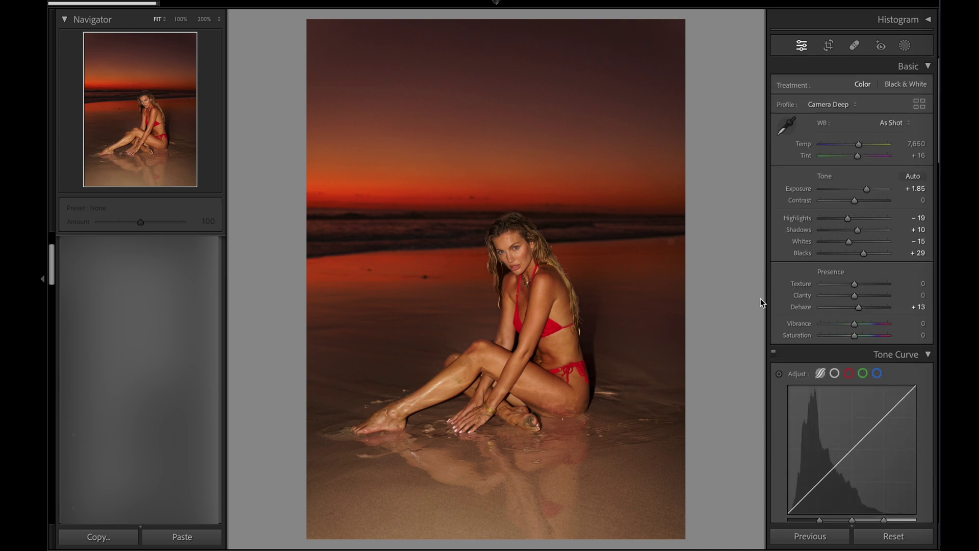
key("backslash")
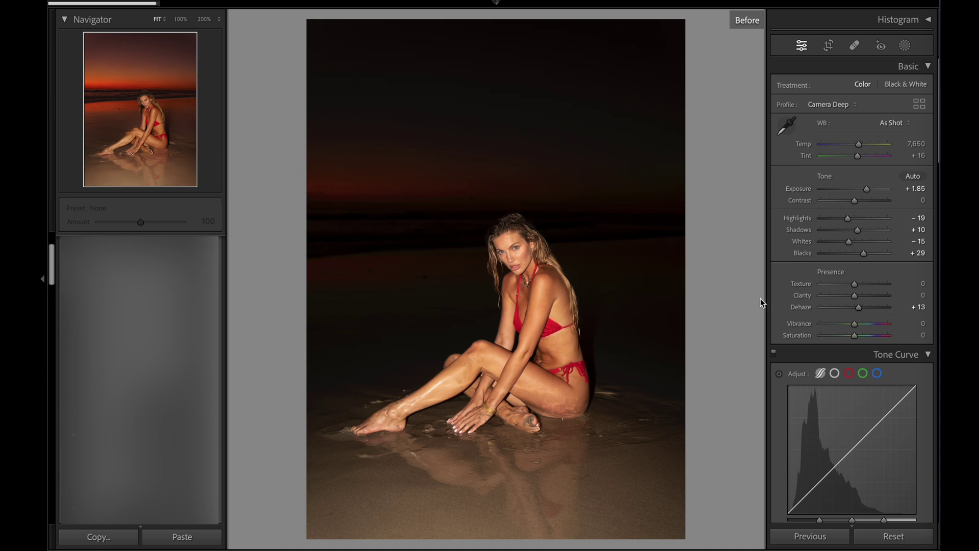
key("backslash")
key("backslash")
key("backslash")
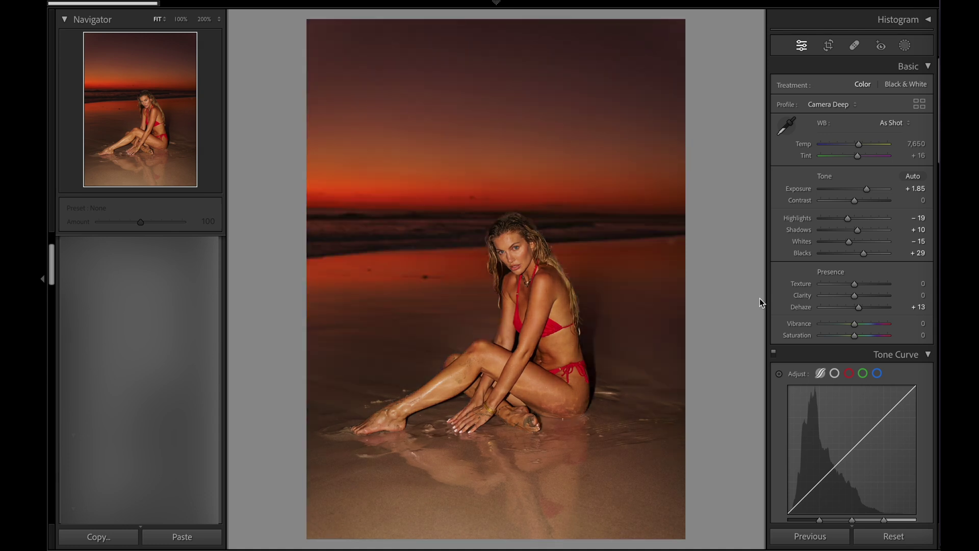
key("backslash")
key("backslash")
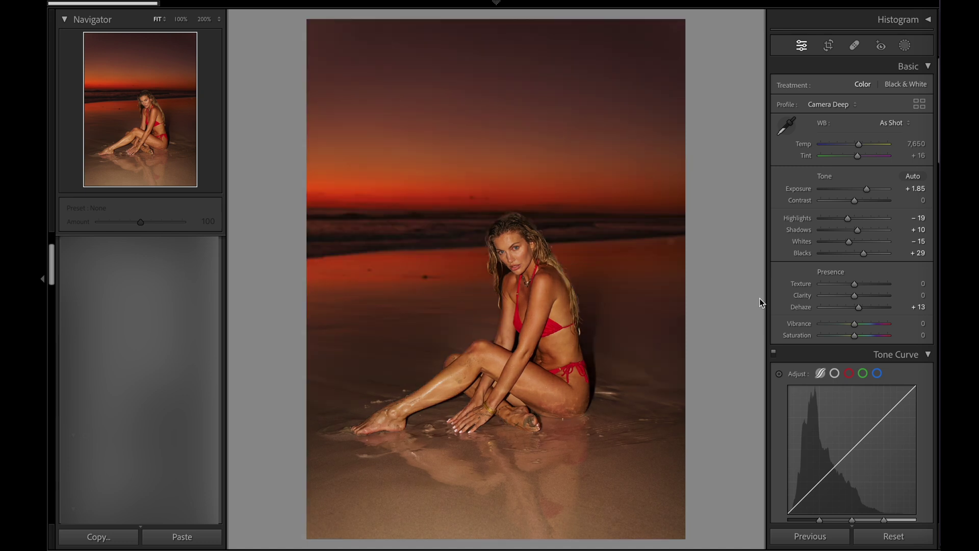